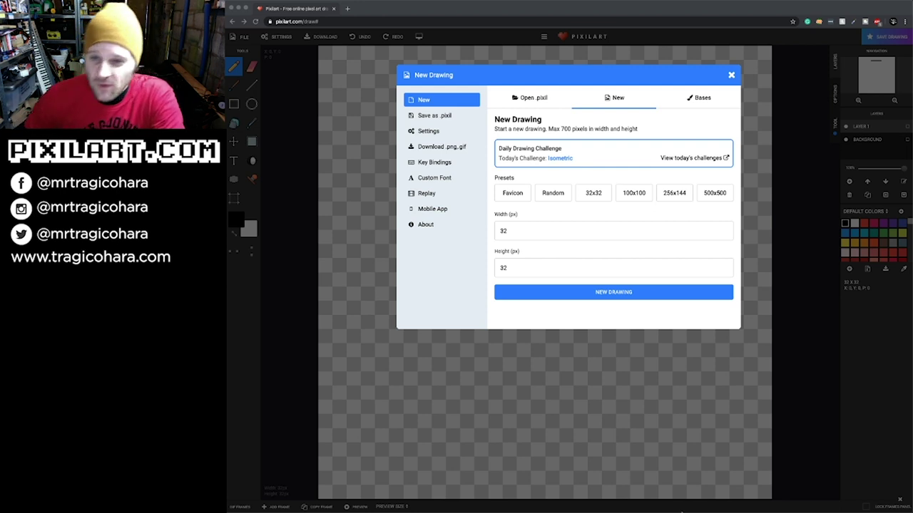
Start a new blank 32×32 drawing, confirming that the previous drawing is cleared
left_click(599, 197)
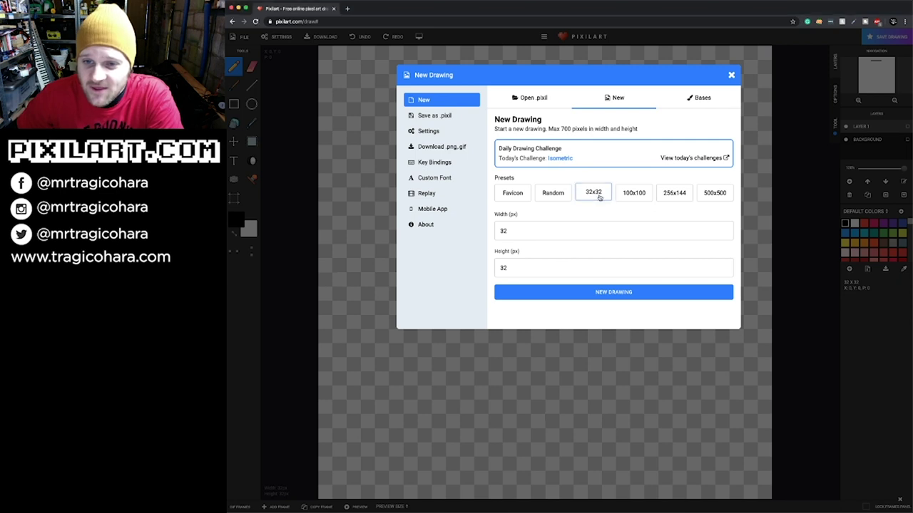
left_click(596, 293)
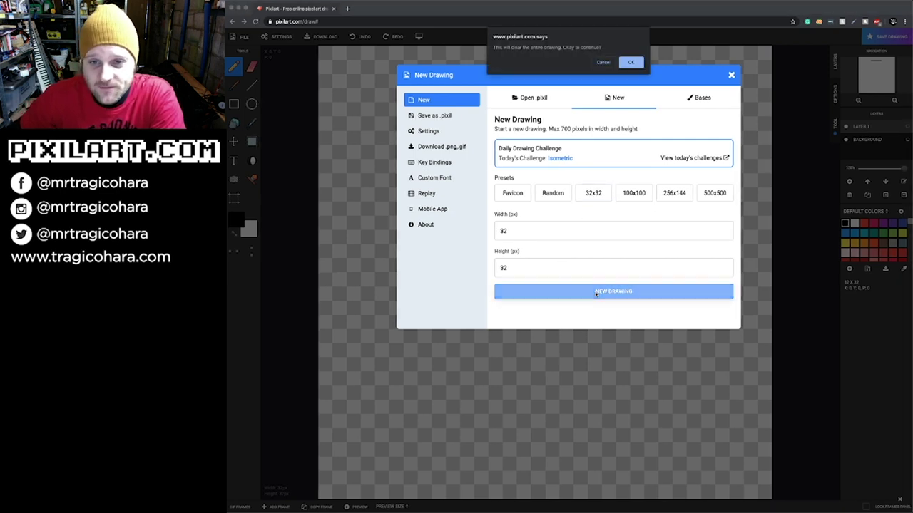
left_click(631, 62)
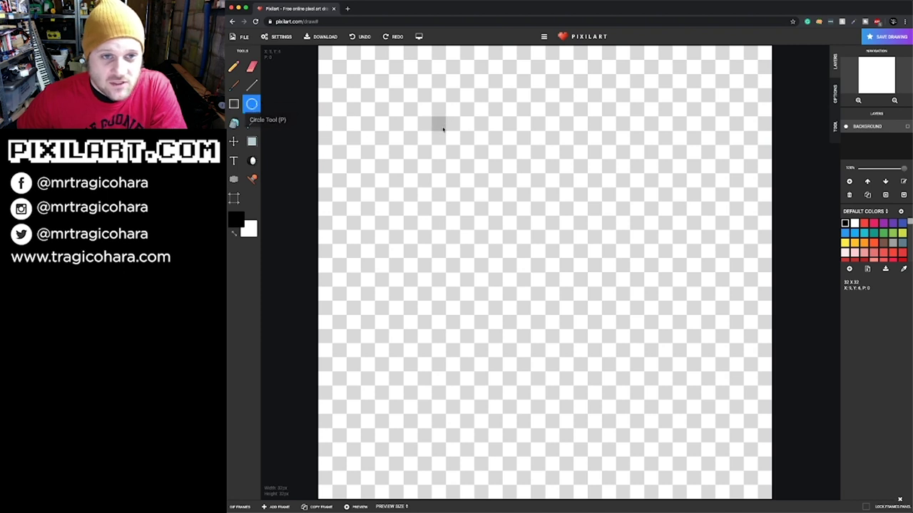
Place two test pixels near the canvas's top-left and undo each one
left_click(355, 82)
scroll(355, 82, "up", 5)
scroll(453, 180, "down", 5)
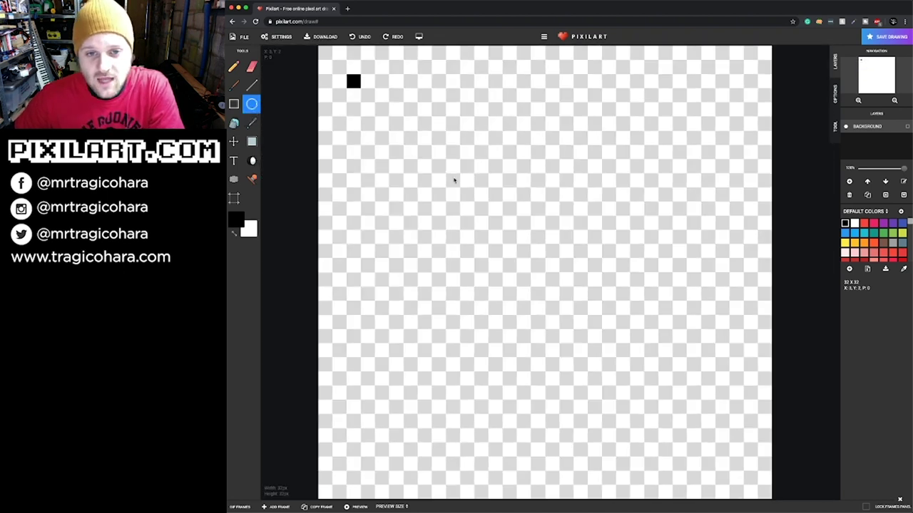
left_click(356, 39)
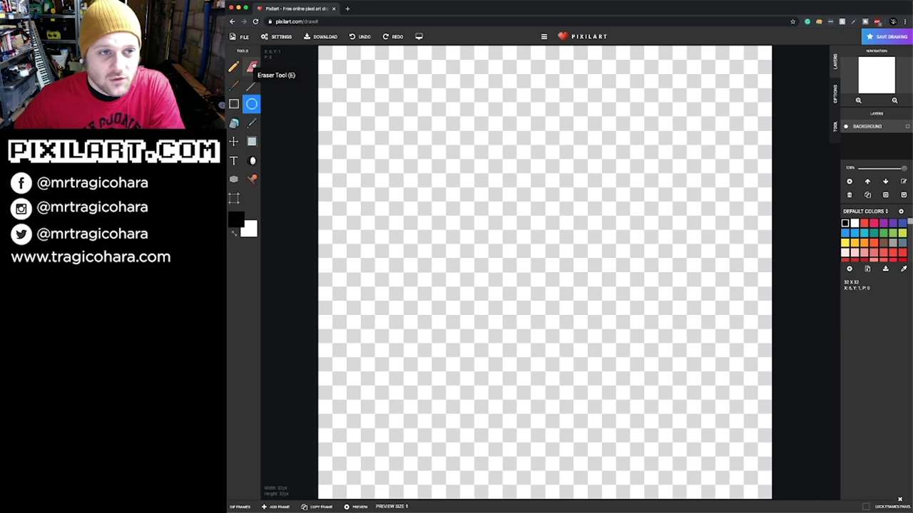
left_click(353, 79)
scroll(366, 107, "up", 5)
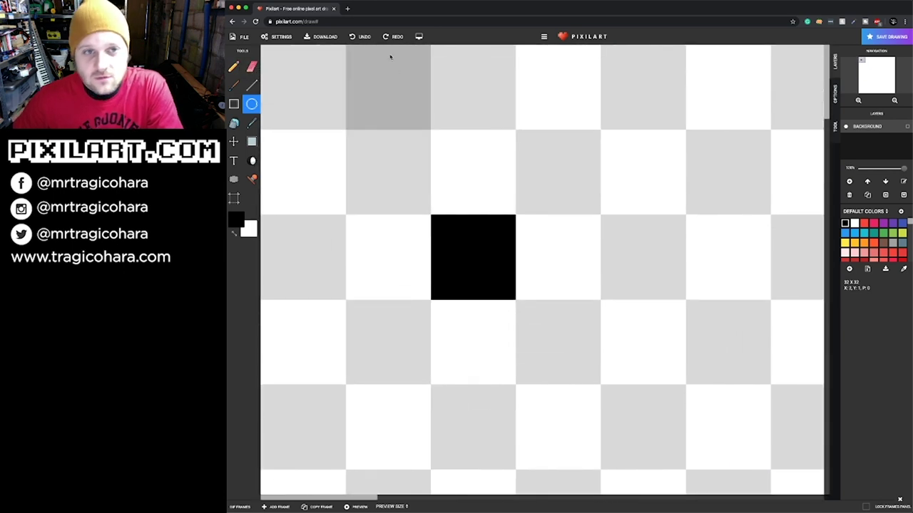
left_click(361, 37)
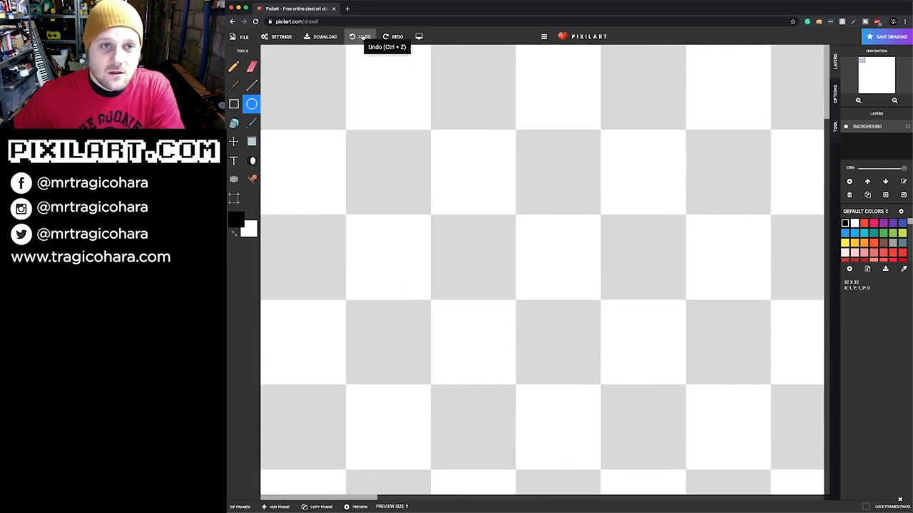
Drag a large black one-pixel circle outline across most of the canvas
scroll(363, 56, "down", 5)
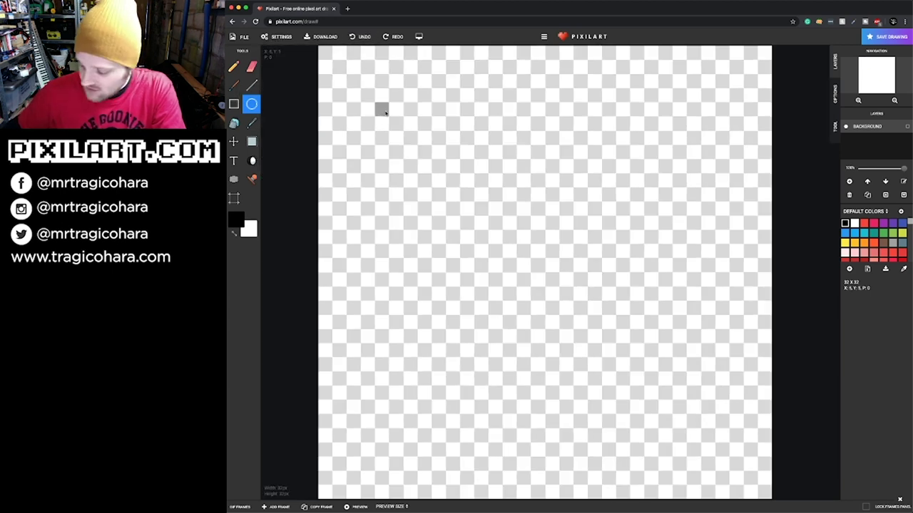
scroll(351, 71, "up", 5)
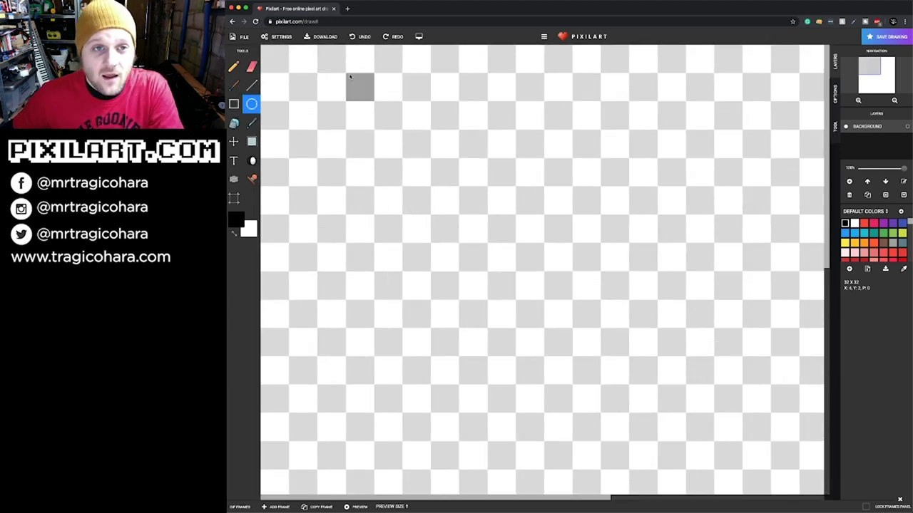
scroll(350, 77, "down", 5)
left_click_drag(349, 77, 730, 469)
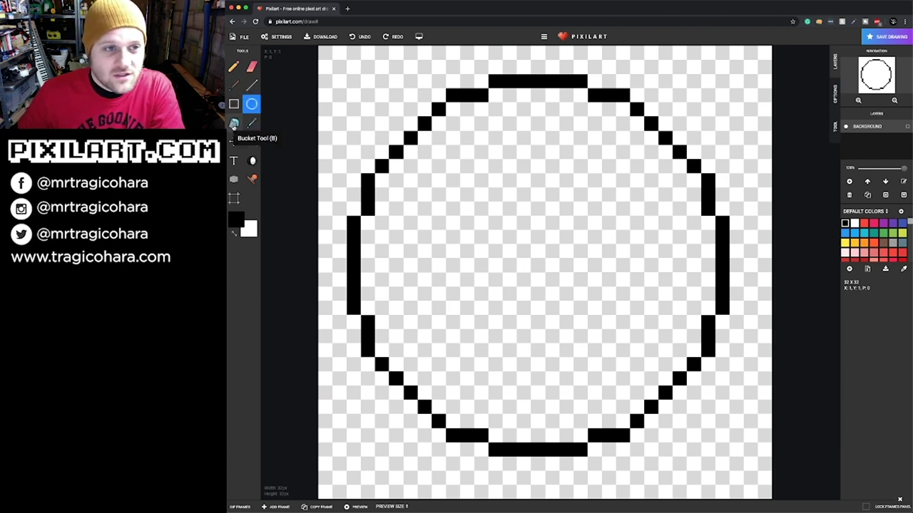
Bucket-fill the circle's interior with hot pink as the drawing colour
left_click(233, 124)
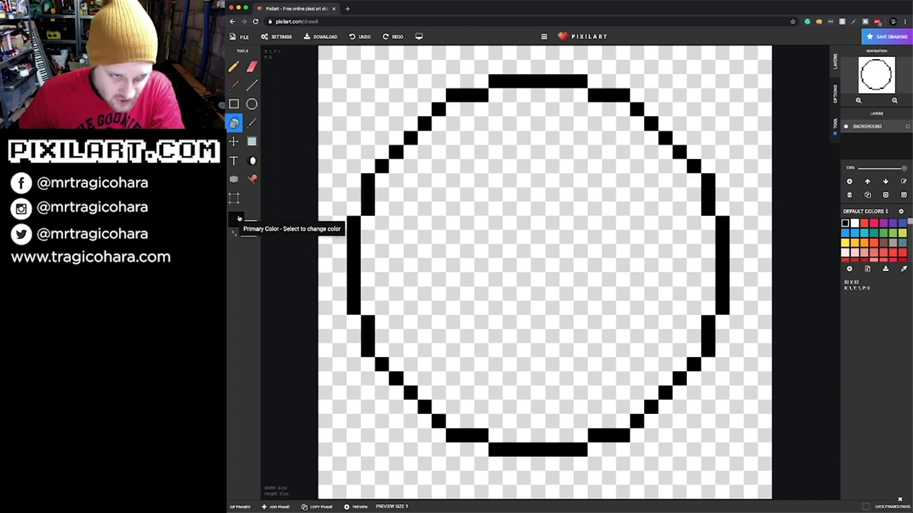
left_click(235, 220)
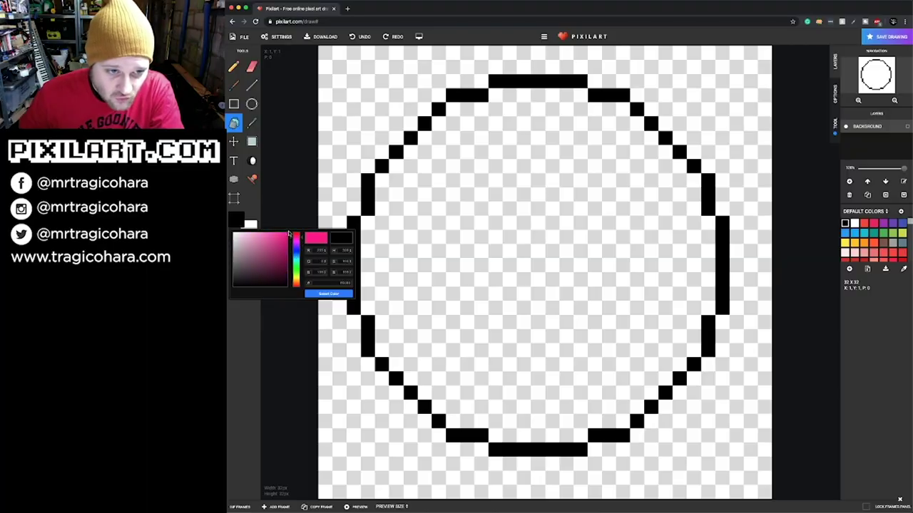
left_click(320, 295)
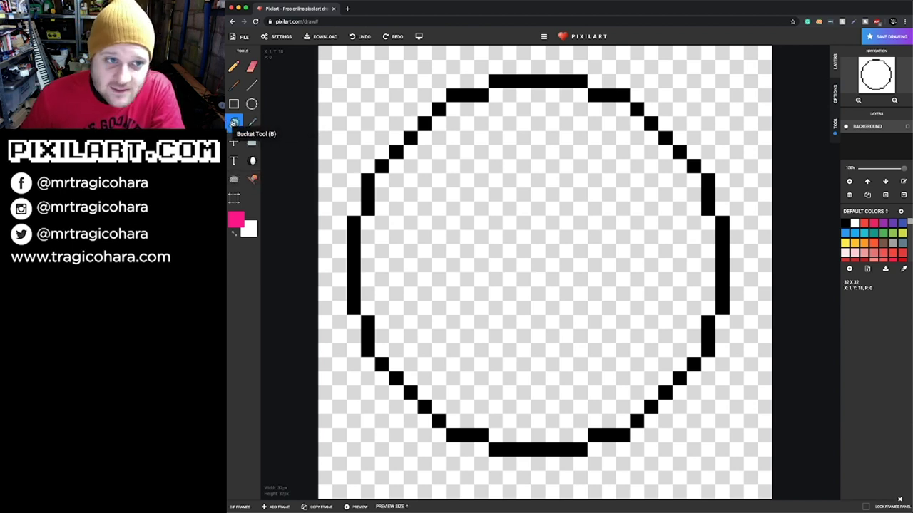
left_click(557, 180)
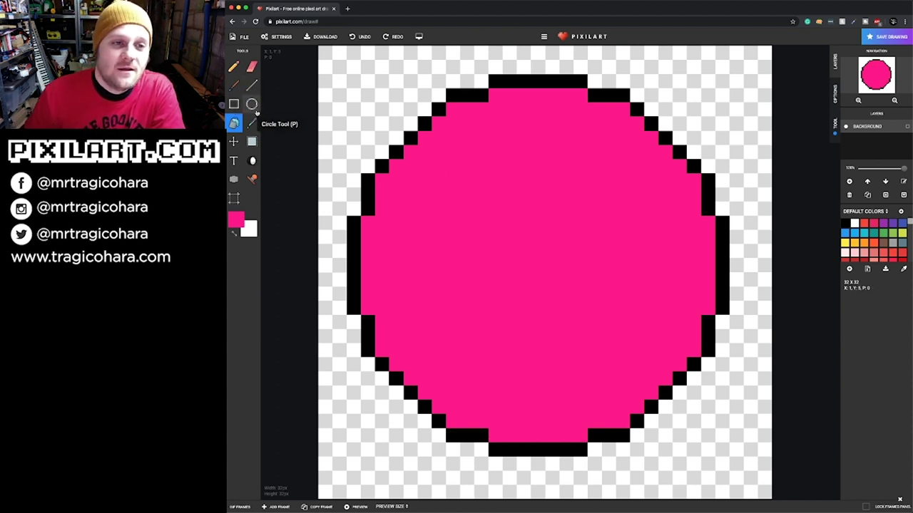
Pencil a white eye shape on the pink disc's upper left
left_click(234, 67)
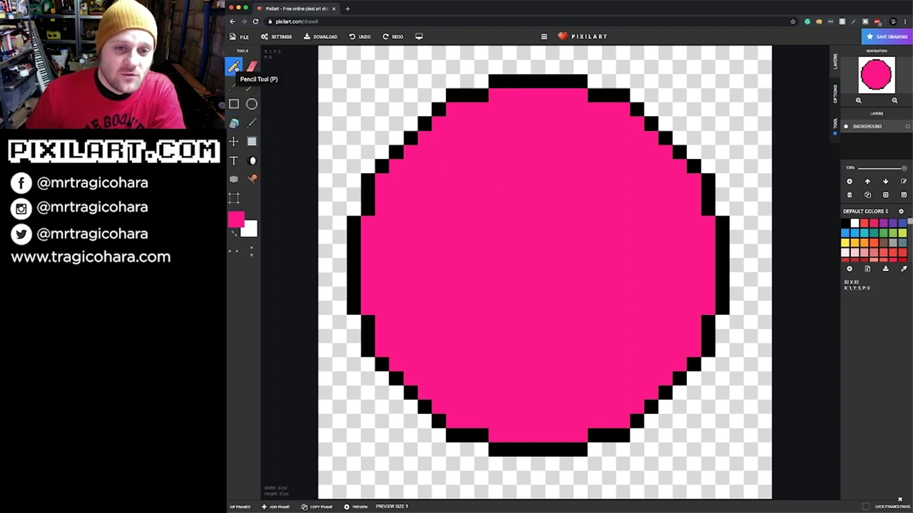
left_click(239, 222)
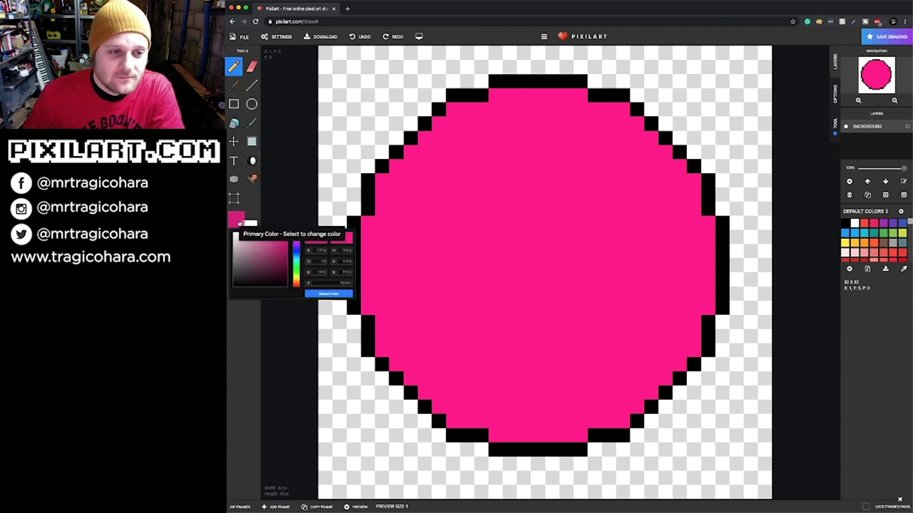
left_click_drag(264, 259, 233, 233)
left_click(329, 294)
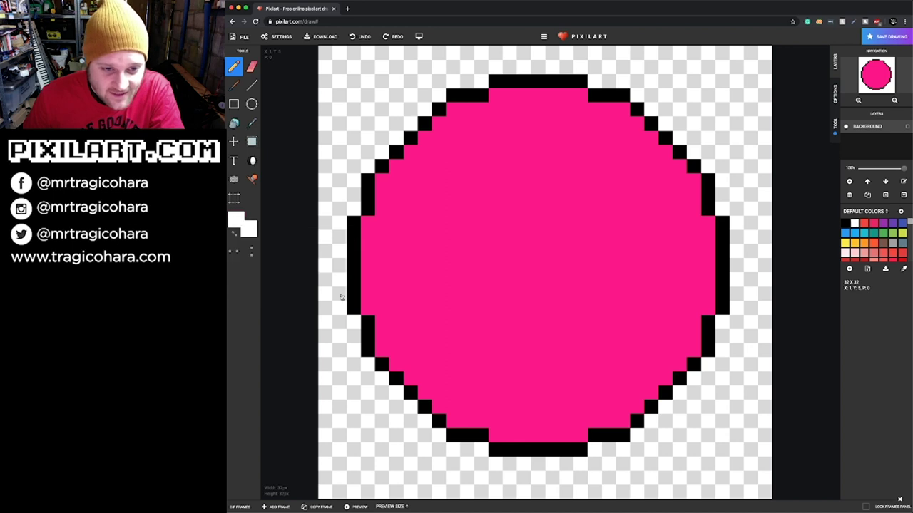
left_click(425, 209)
left_click(425, 222)
left_click(438, 247)
left_click(448, 245)
left_click(454, 241)
left_click(453, 223)
left_click(453, 209)
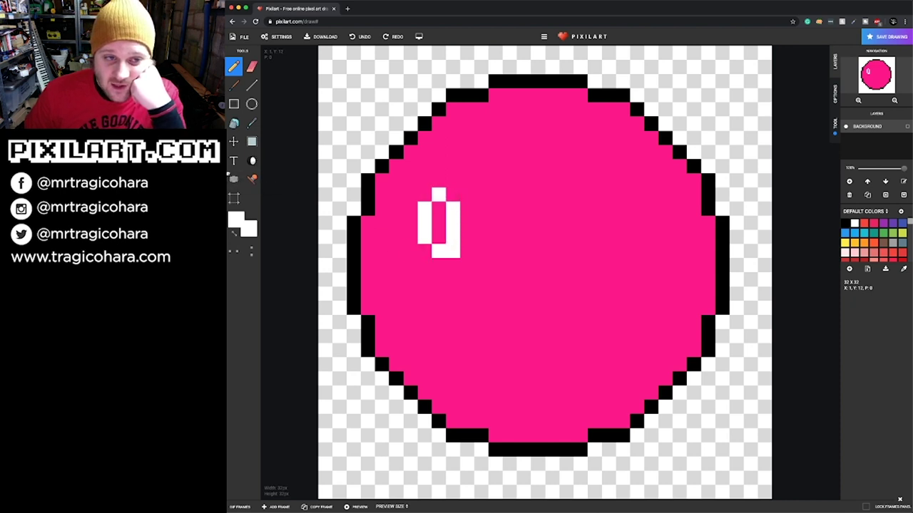
Draw a black pupil inside the eye and turn its top grey
left_click(238, 221)
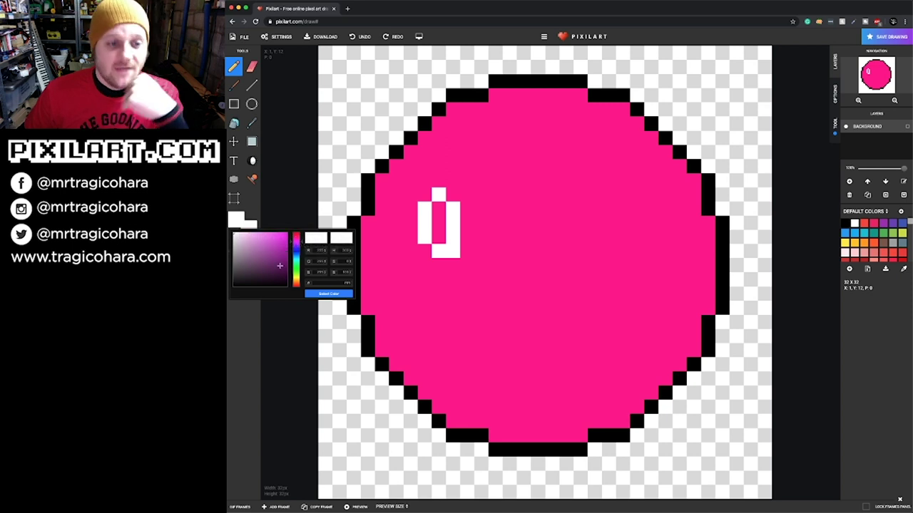
left_click(333, 298)
left_click(438, 209)
left_click(438, 223)
left_click(439, 236)
left_click(232, 223)
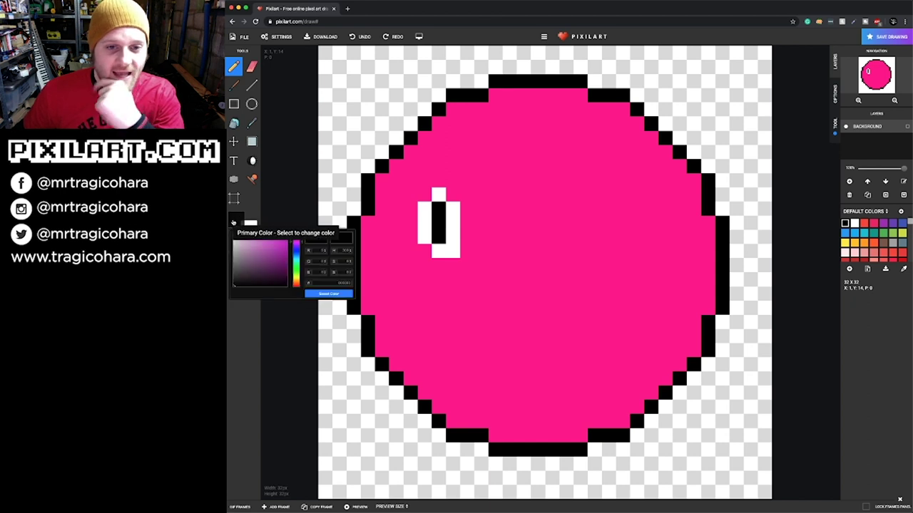
left_click(243, 266)
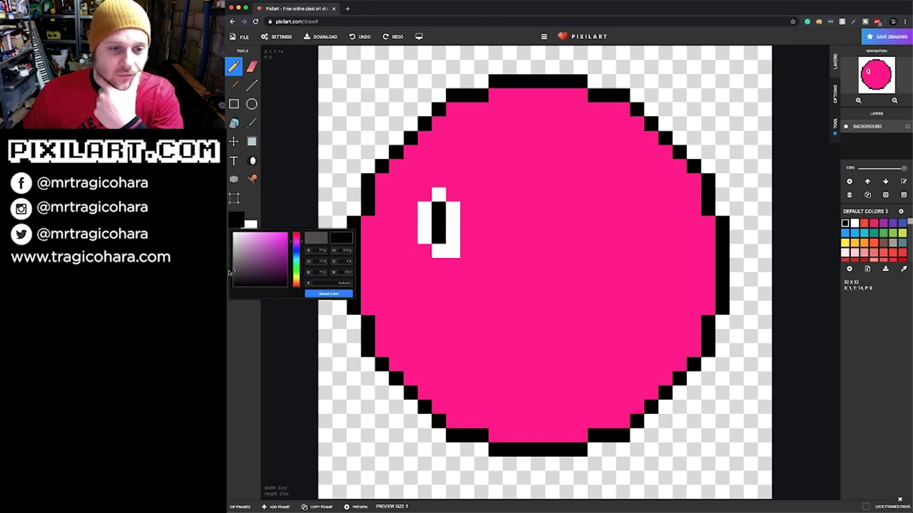
left_click(329, 293)
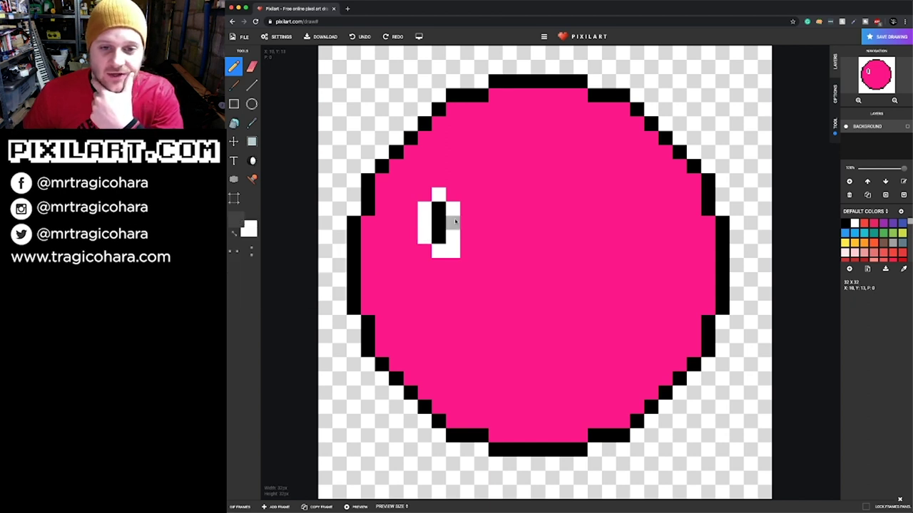
left_click_drag(438, 208, 435, 222)
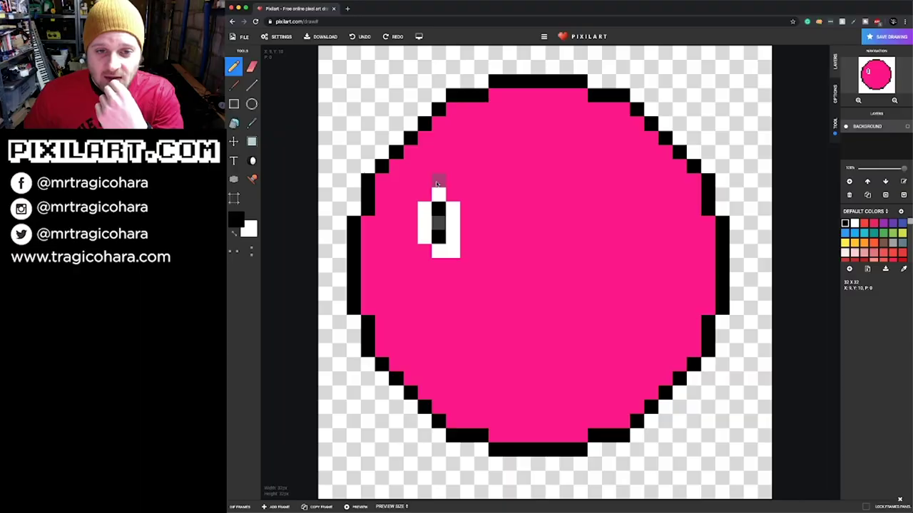
Outline the whole eye in black pixels
left_click(424, 195)
left_click(438, 181)
left_click(452, 195)
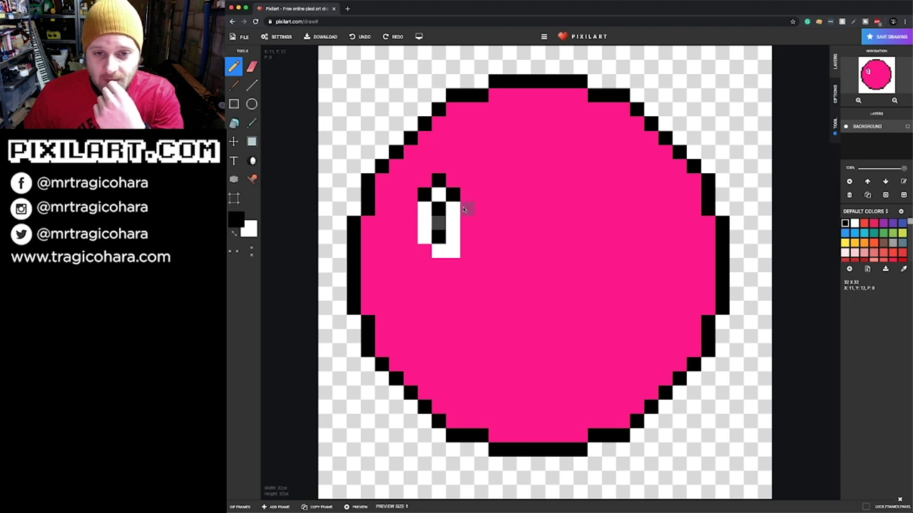
mouse_move(464, 208)
left_mouse_down()
mouse_move(467, 251)
mouse_move(458, 264)
mouse_move(430, 265)
mouse_move(425, 251)
left_mouse_up()
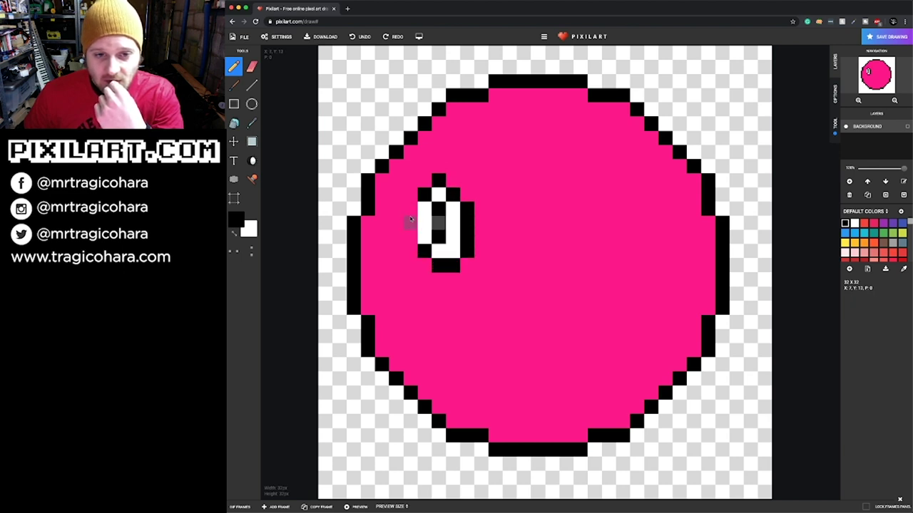
left_click(410, 223)
left_click(411, 237)
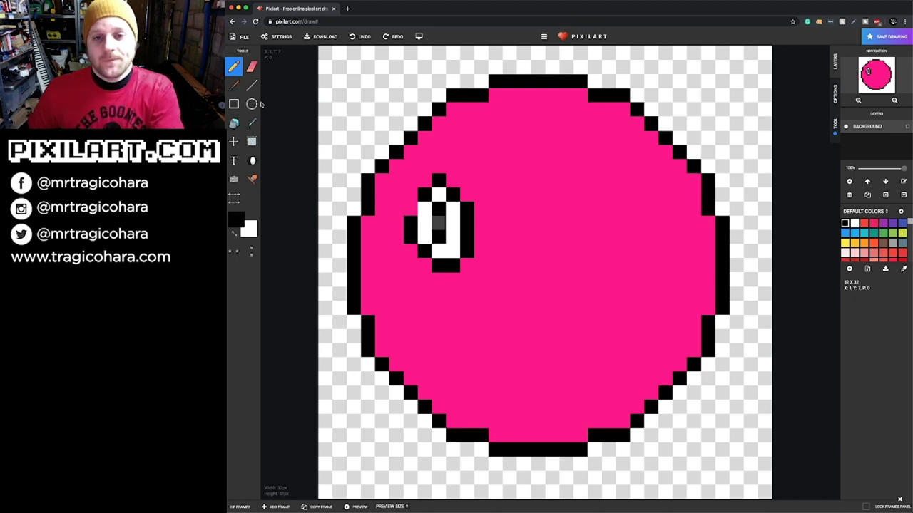
Draw a yellow mouth line across the lower face to the right edge, then bucket-fill below it yellow
left_click(235, 221)
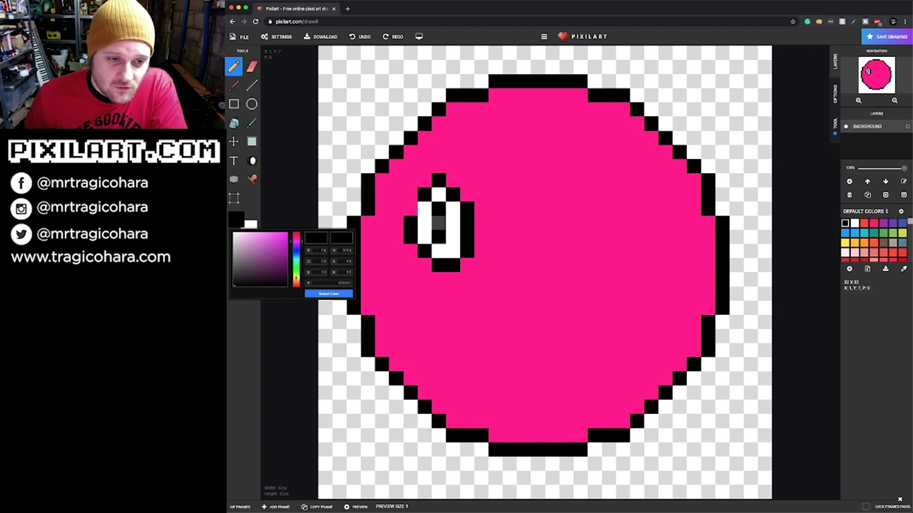
mouse_move(265, 253)
left_mouse_down()
mouse_move(292, 229)
mouse_move(296, 276)
left_mouse_up()
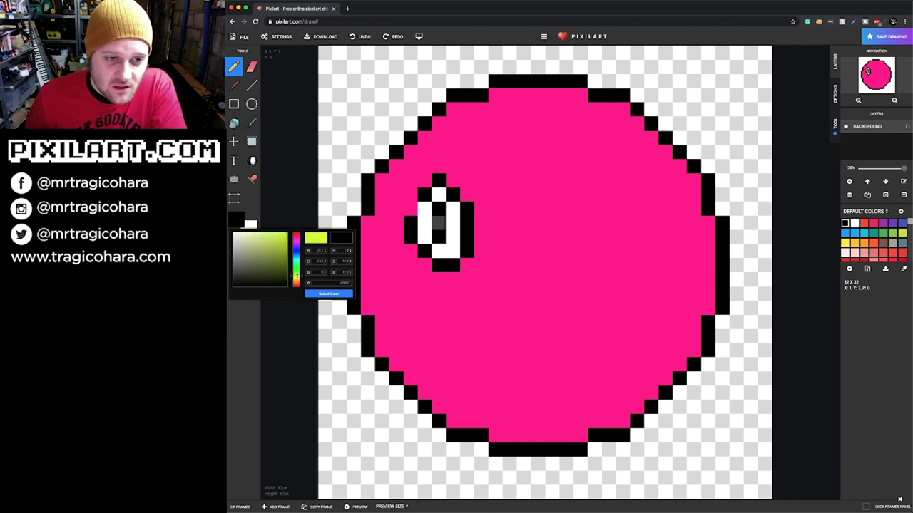
left_click(331, 295)
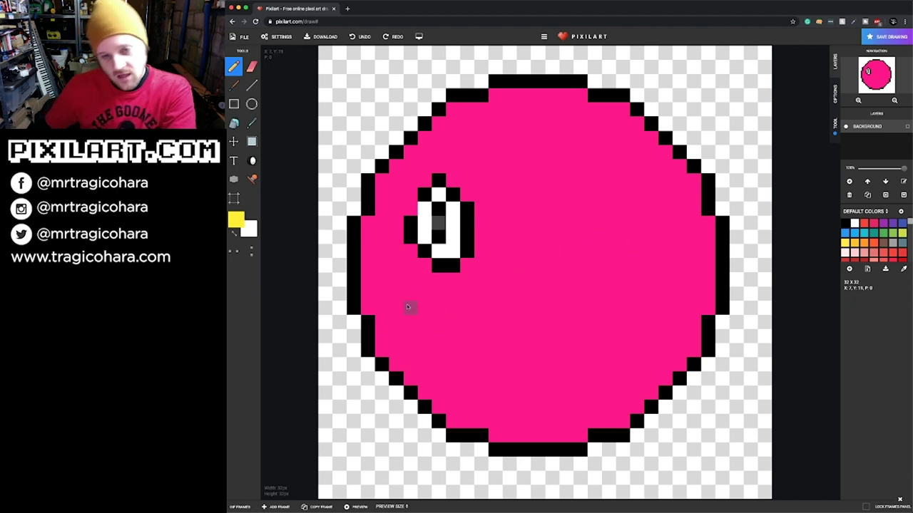
left_click(378, 326)
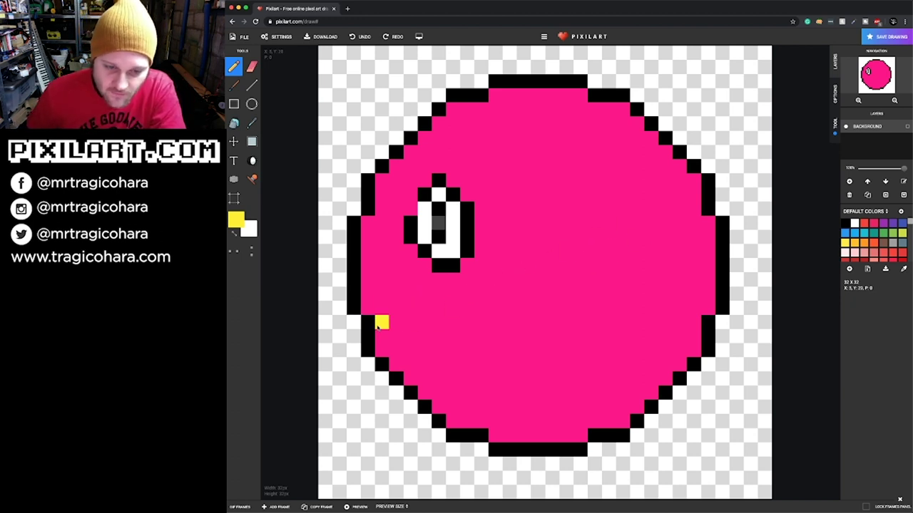
mouse_move(390, 324)
left_mouse_down()
mouse_move(580, 332)
mouse_move(651, 302)
mouse_move(707, 253)
left_mouse_up()
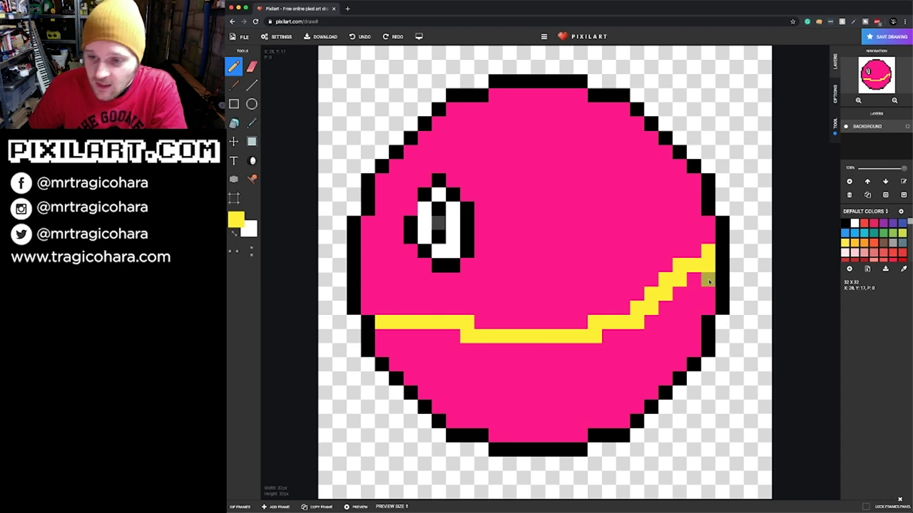
left_click(708, 279)
left_click(233, 123)
left_click(481, 396)
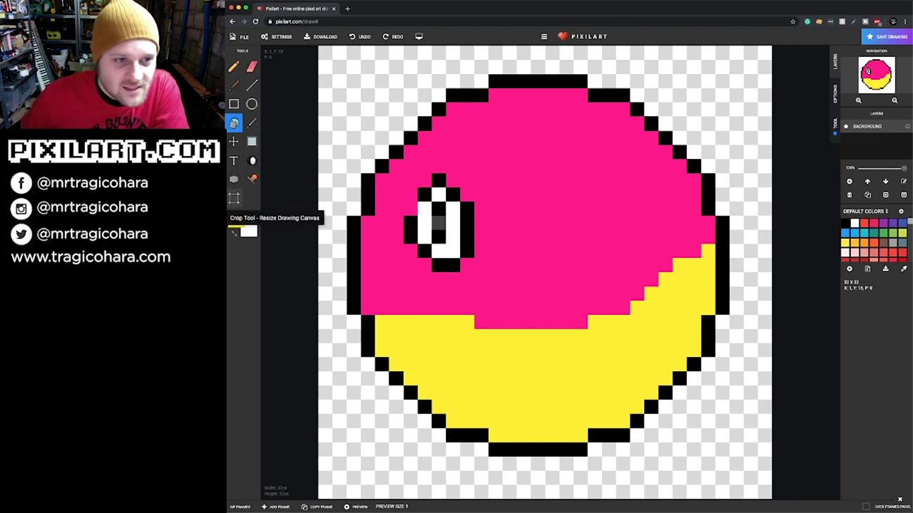
Set orange as the drawing colour and select the Pencil tool
left_click(235, 219)
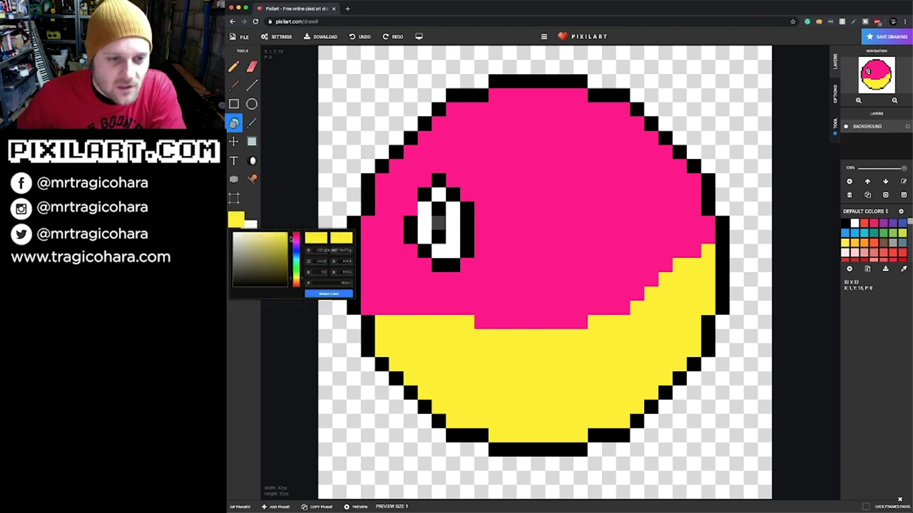
mouse_move(296, 265)
left_mouse_down()
mouse_move(296, 285)
mouse_move(305, 275)
left_mouse_up()
left_click(338, 295)
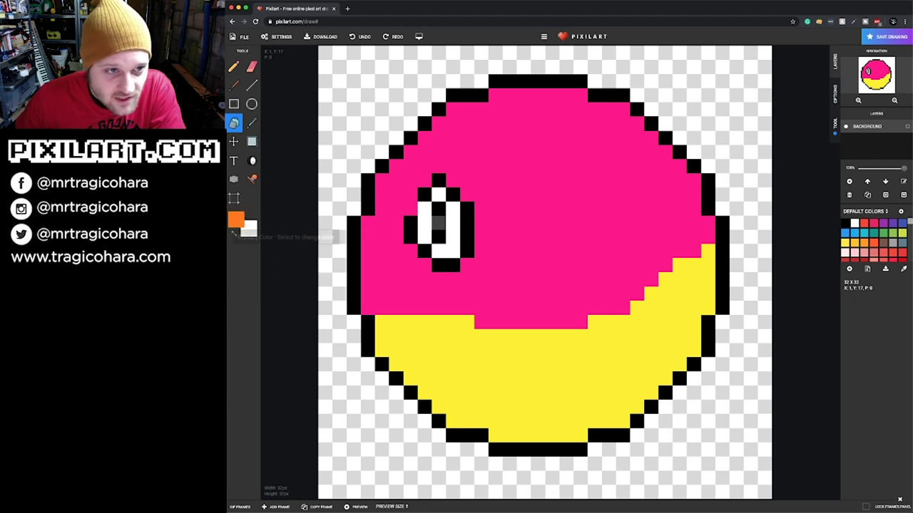
left_click(235, 68)
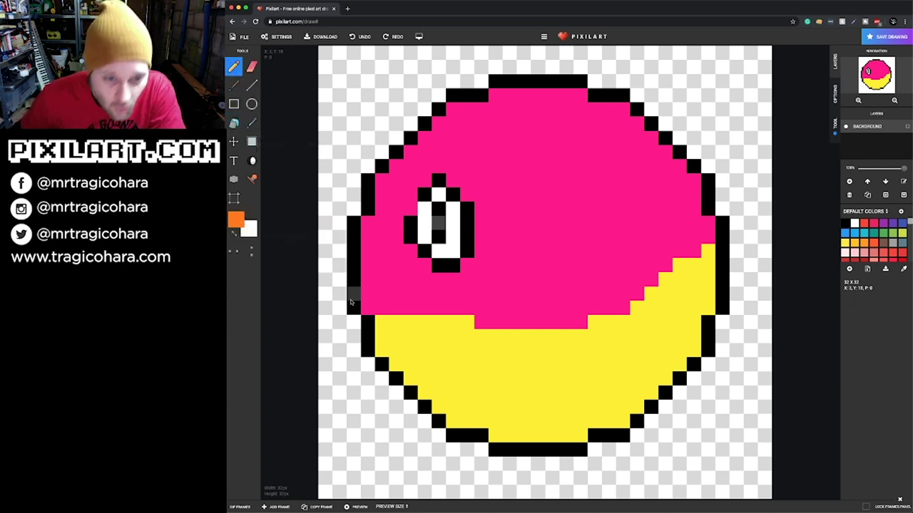
Try orange beak strokes at the fish's left edge, then undo them all
mouse_move(342, 285)
left_mouse_down()
mouse_move(355, 282)
mouse_move(368, 308)
mouse_move(354, 308)
mouse_move(354, 336)
left_mouse_up()
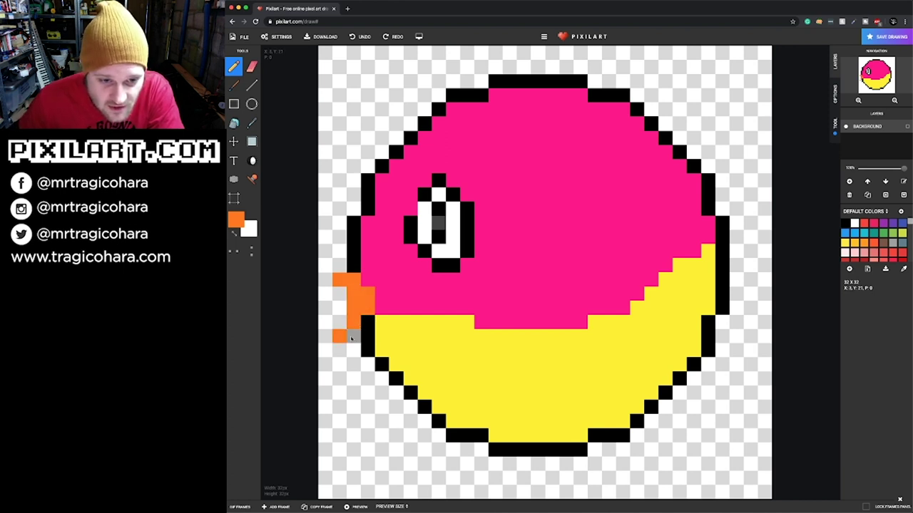
left_click(368, 322)
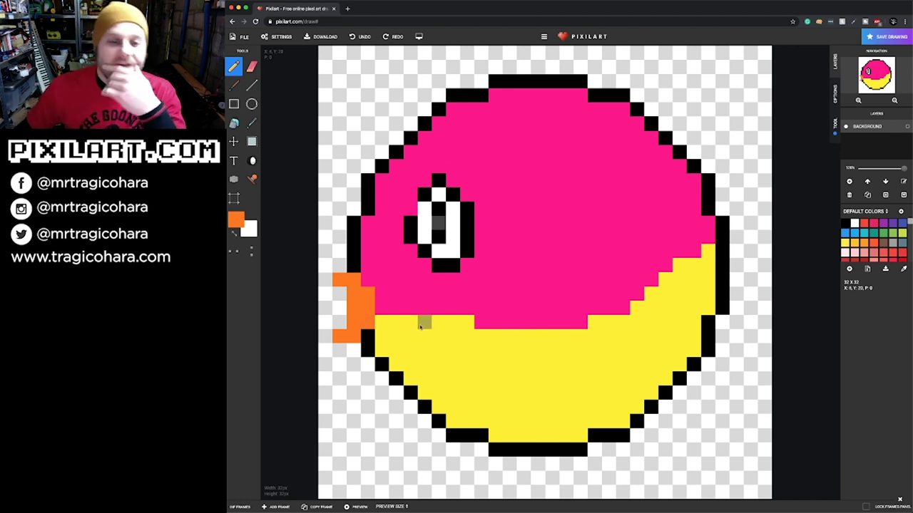
left_click(361, 38)
left_click(361, 38)
left_click(361, 38)
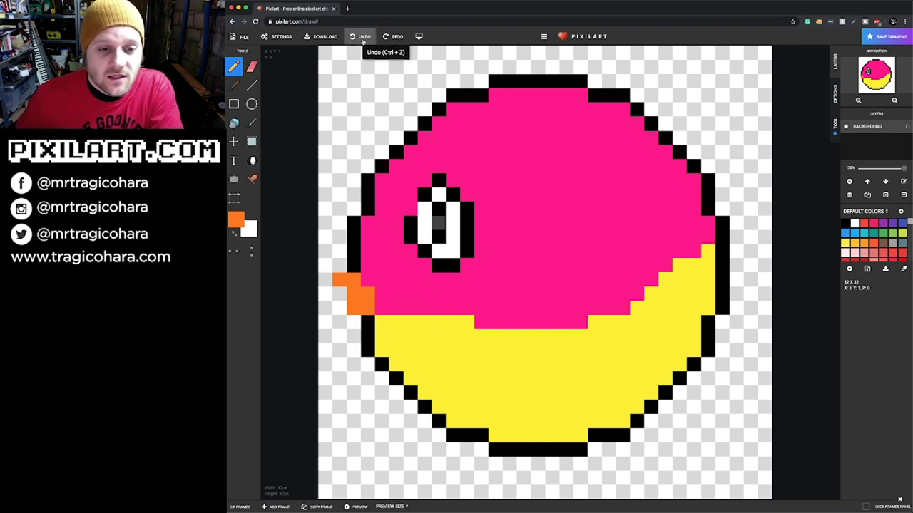
left_click(362, 41)
left_click(362, 41)
left_click(361, 40)
left_click(362, 40)
left_click(361, 40)
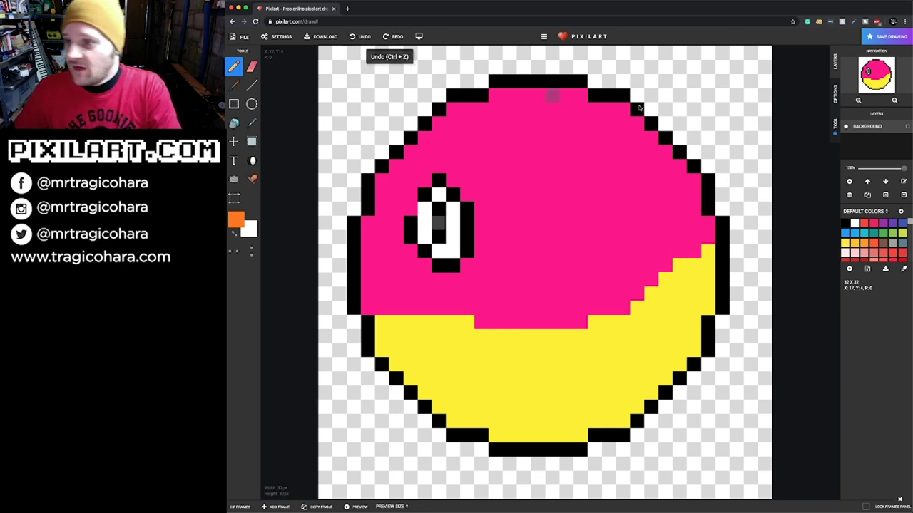
Add a new layer and name it LIPS
left_click(849, 182)
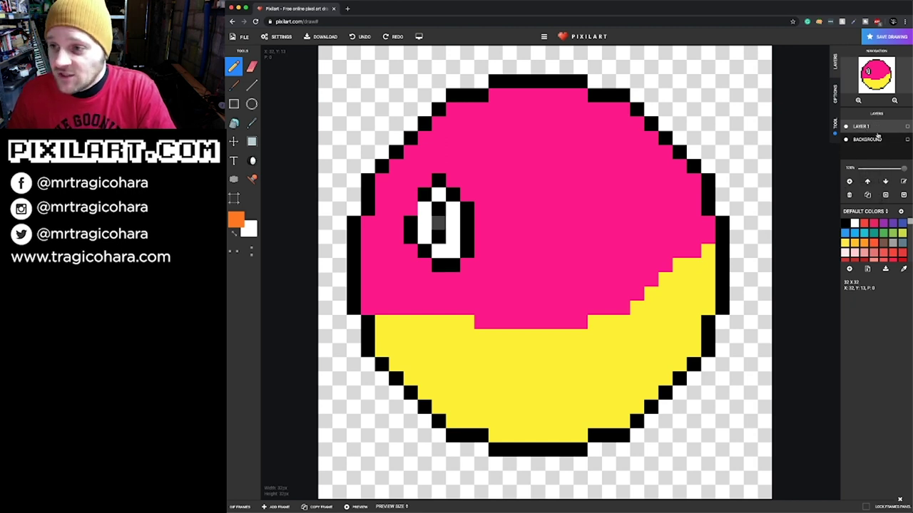
left_click(903, 183)
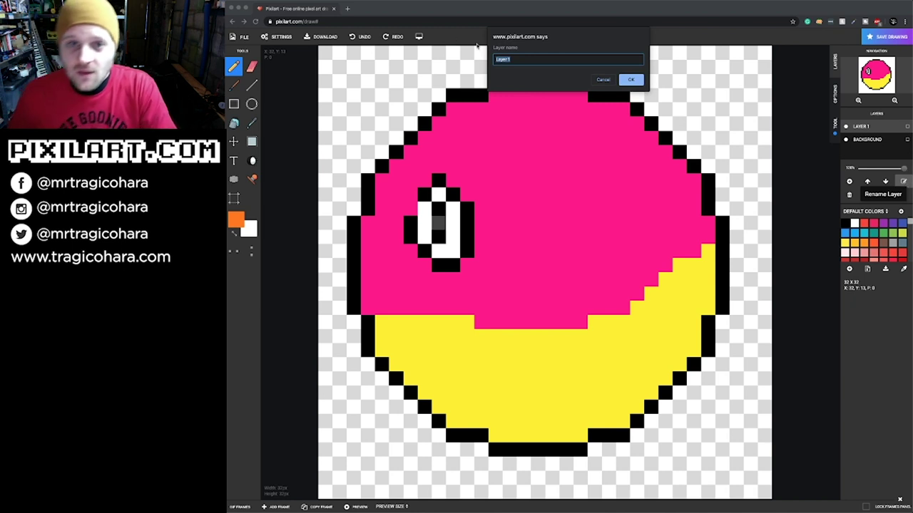
key("BackSpace")
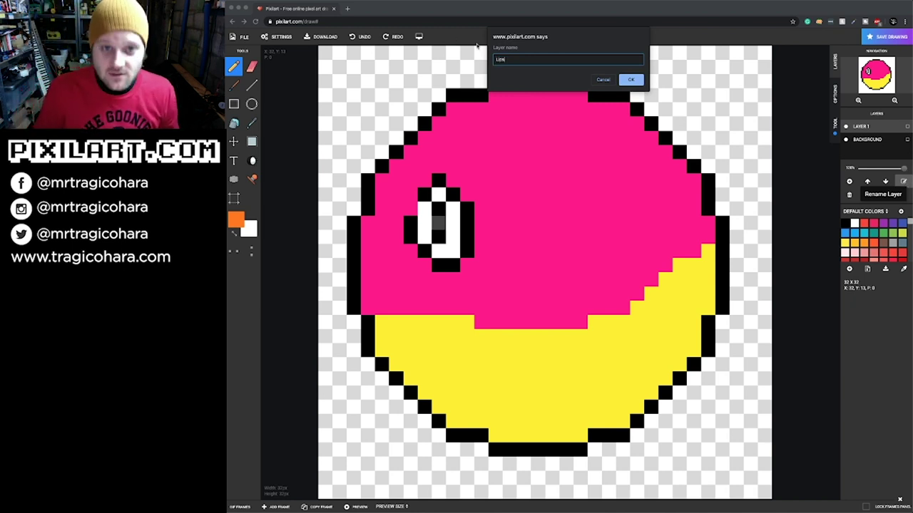
key("Return")
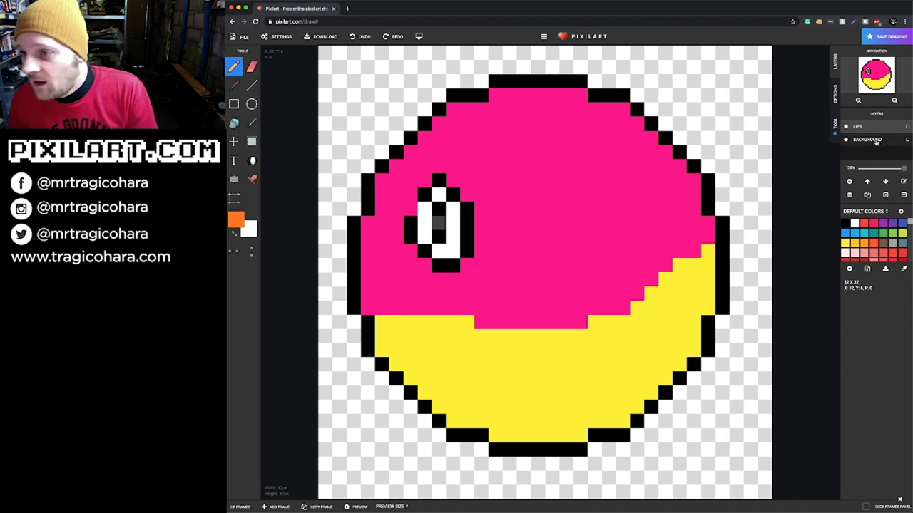
Rename the Background layer to fish
left_click(877, 140)
left_click(903, 182)
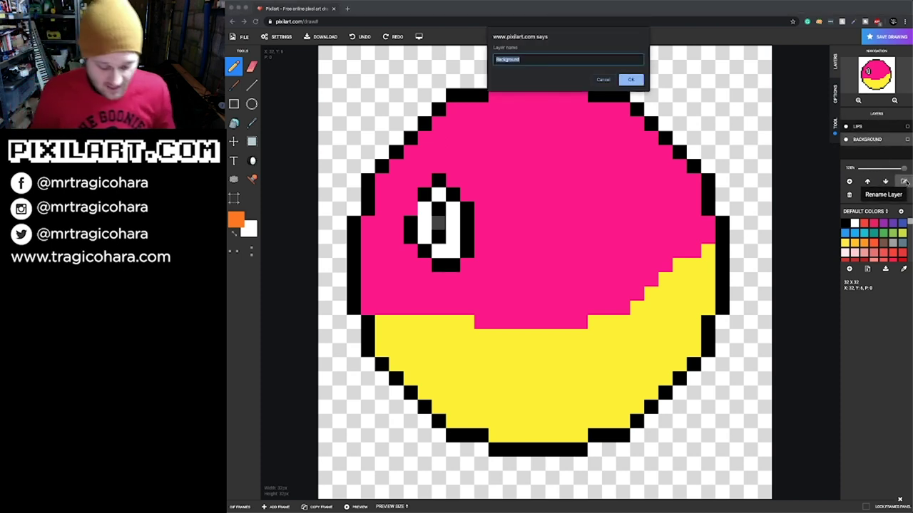
key("BackSpace")
type("fish")
key("Return")
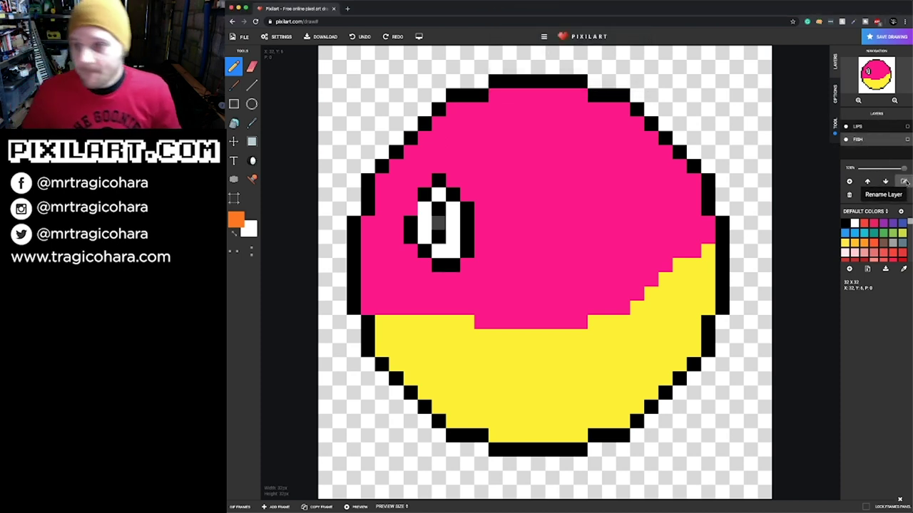
On the LIPS layer, pencil orange beak pixels at the fish's left edge
left_click(880, 127)
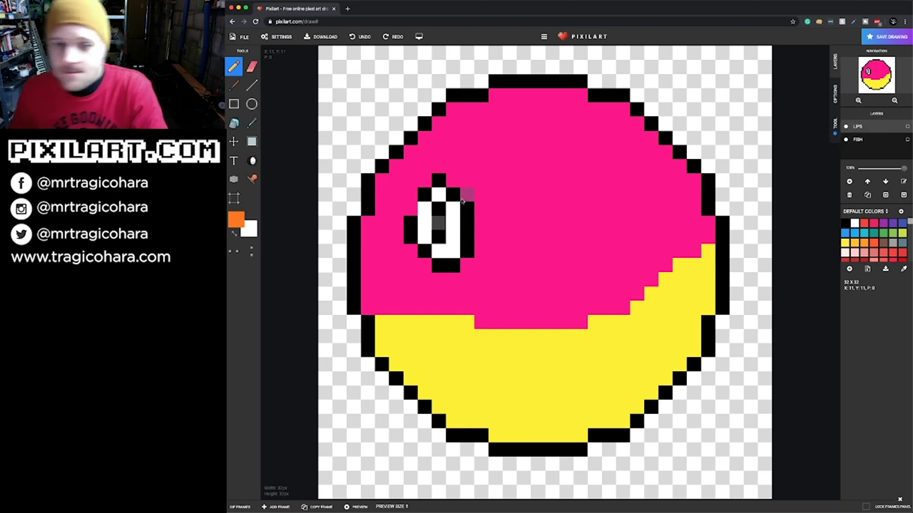
left_click(337, 290)
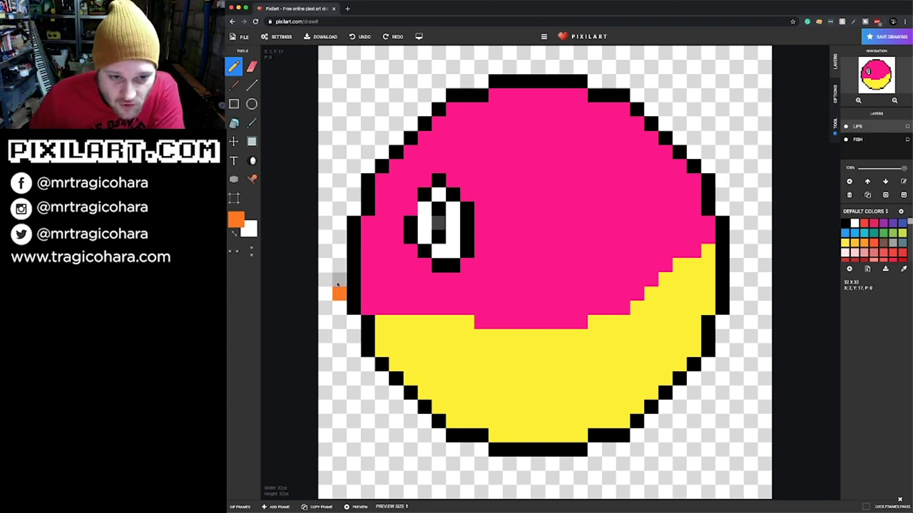
left_click(338, 284)
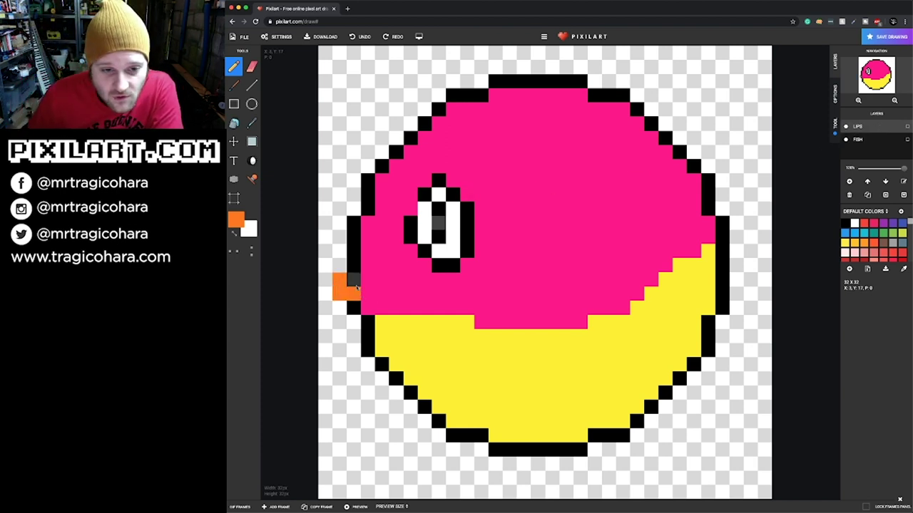
mouse_move(356, 288)
left_mouse_down()
mouse_move(381, 320)
mouse_move(368, 332)
mouse_move(341, 340)
mouse_move(356, 323)
left_mouse_up()
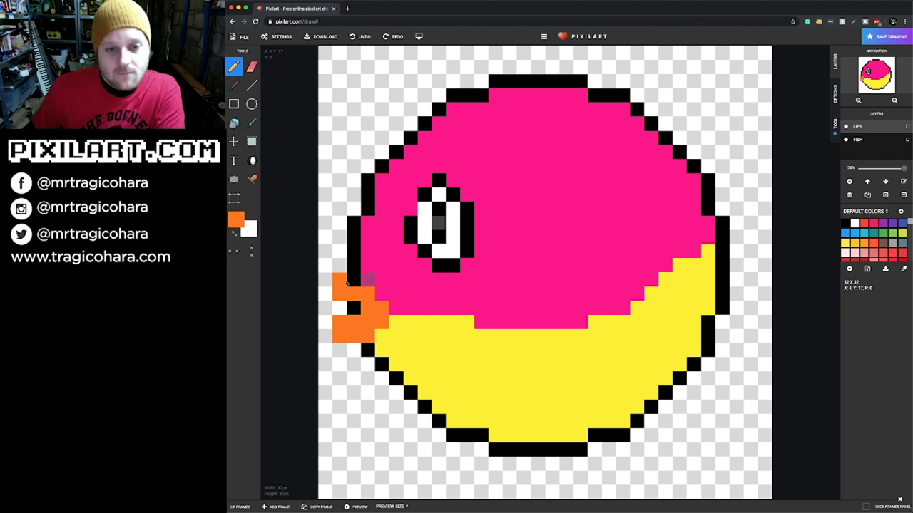
left_click_drag(345, 278, 350, 279)
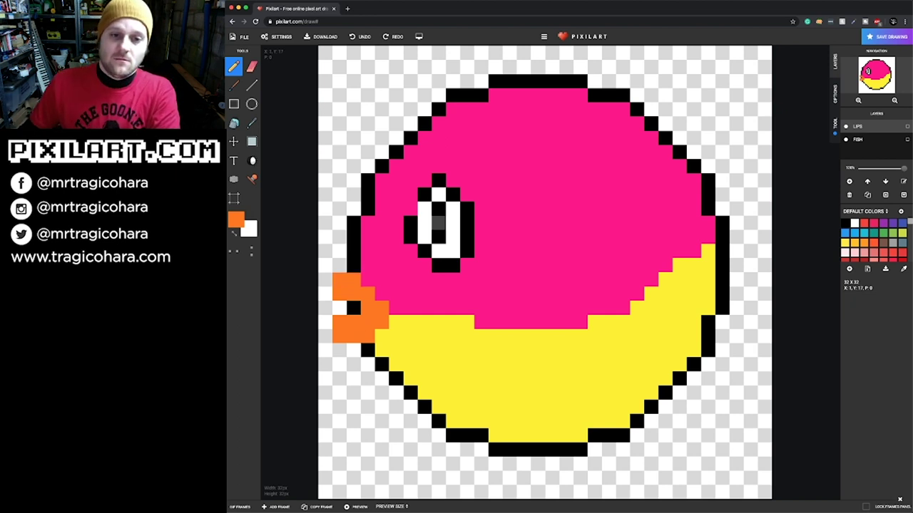
Switch the drawing colour to black and outline the orange beak
left_click(235, 220)
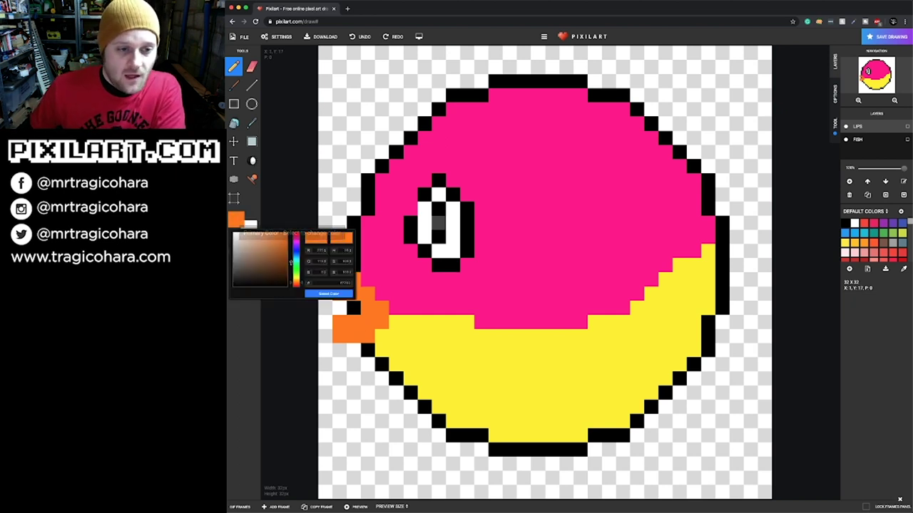
left_click(229, 287)
left_click(327, 293)
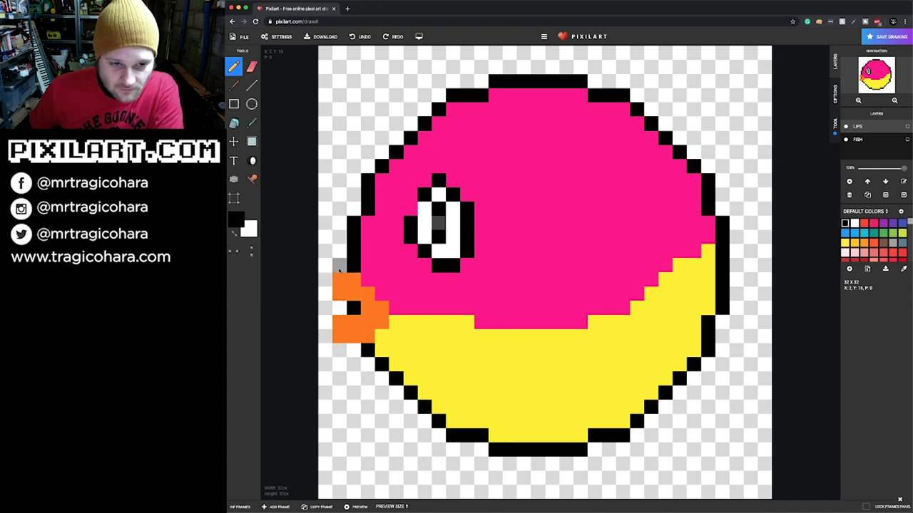
left_click(340, 268)
left_click(324, 281)
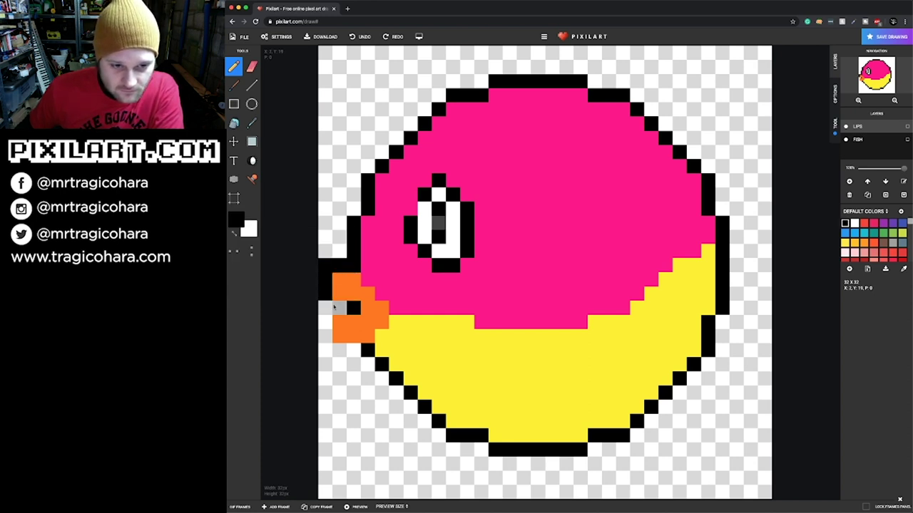
left_click(335, 307)
left_click(327, 321)
left_click_drag(330, 340, 357, 351)
left_click(381, 337)
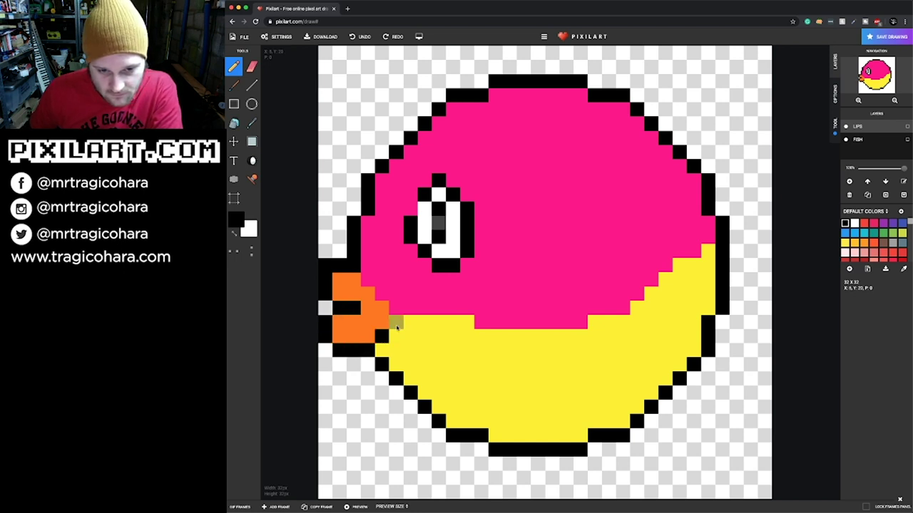
left_click(367, 280)
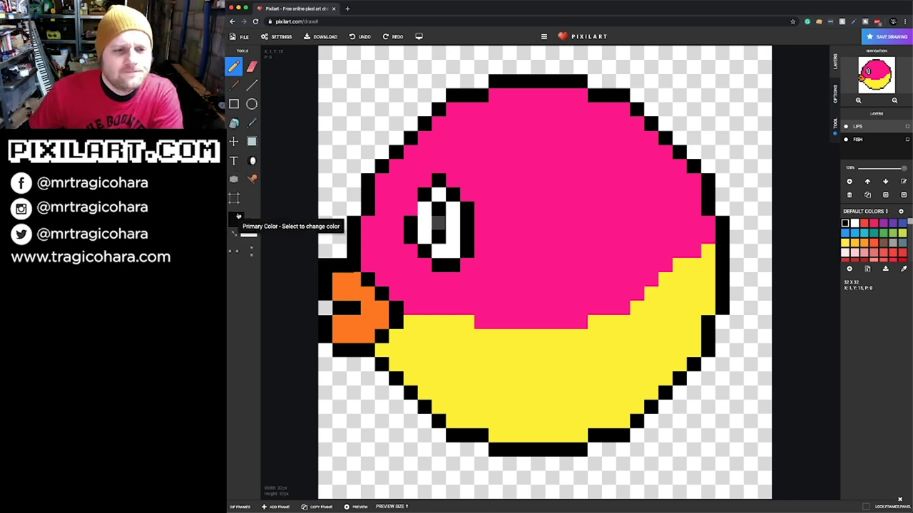
Sample the beak's orange from the canvas and adjust the drawing colour to light peach
left_click(235, 219)
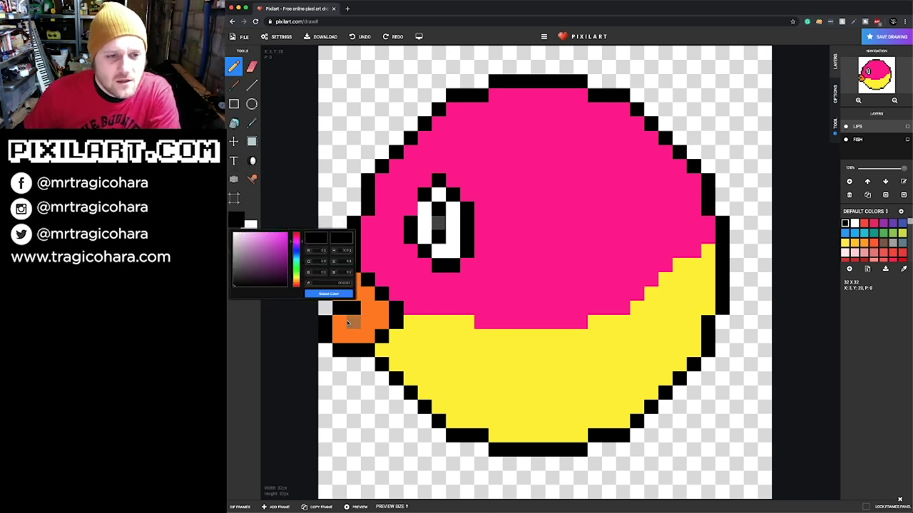
left_click(251, 123)
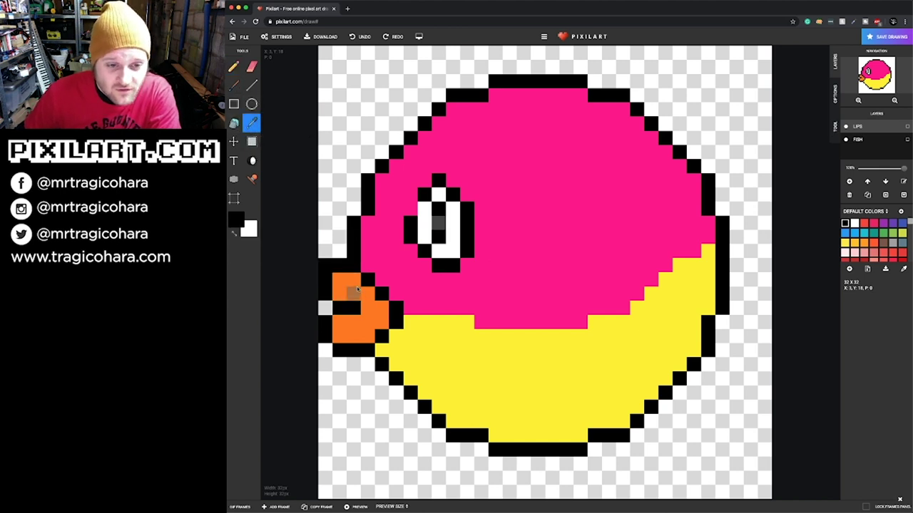
left_click(355, 294)
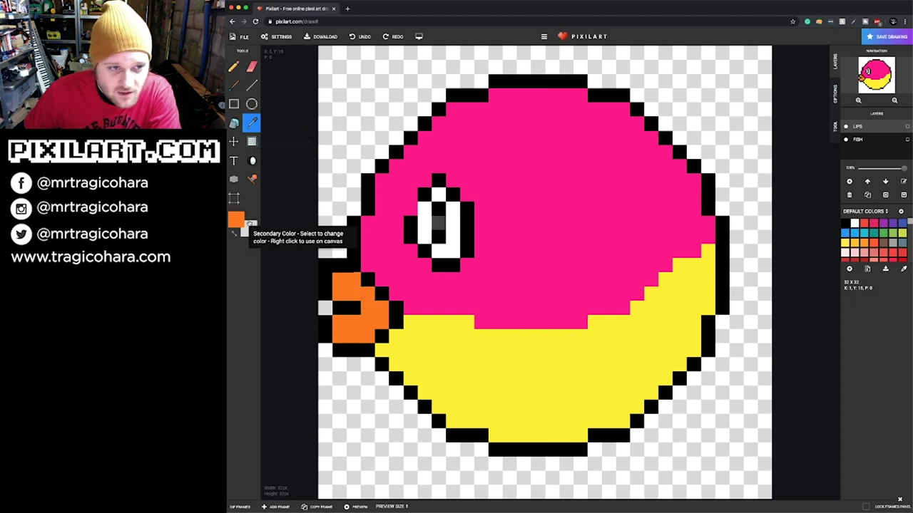
left_click(236, 220)
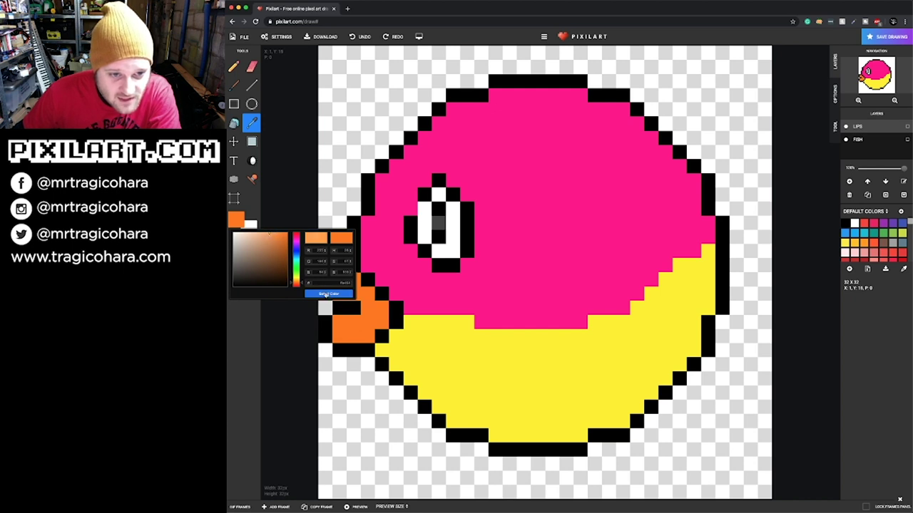
left_click(328, 293)
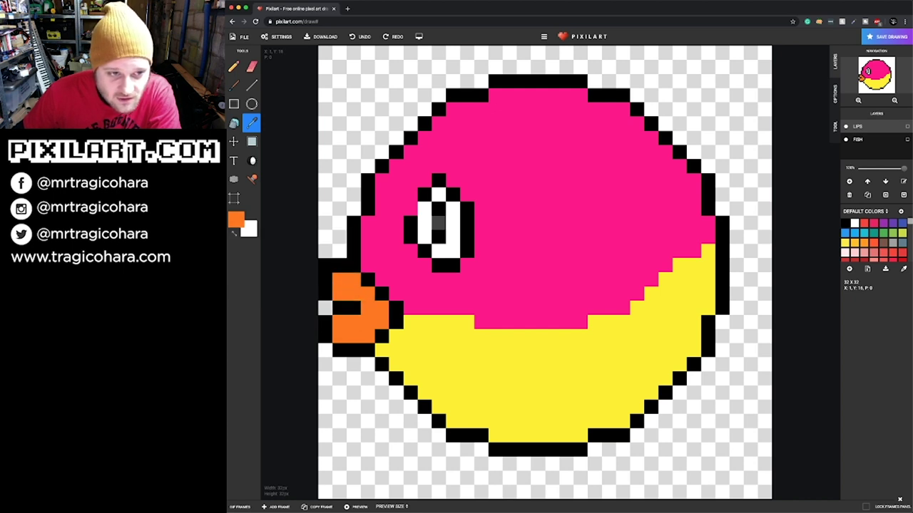
left_click(236, 220)
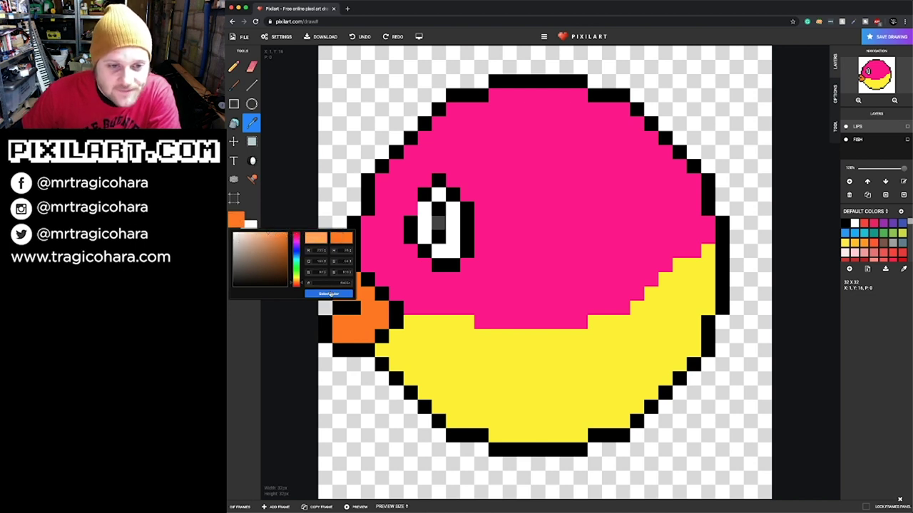
left_click(330, 294)
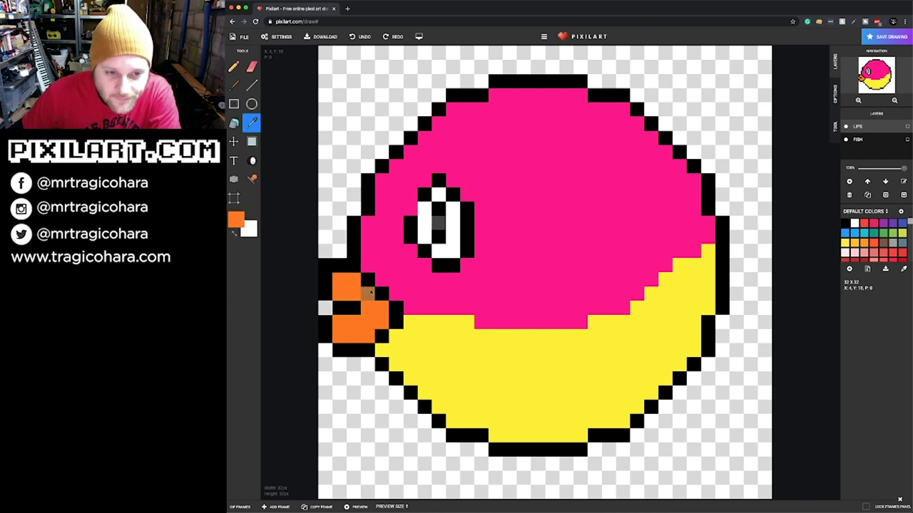
left_click(236, 220)
left_click(249, 231)
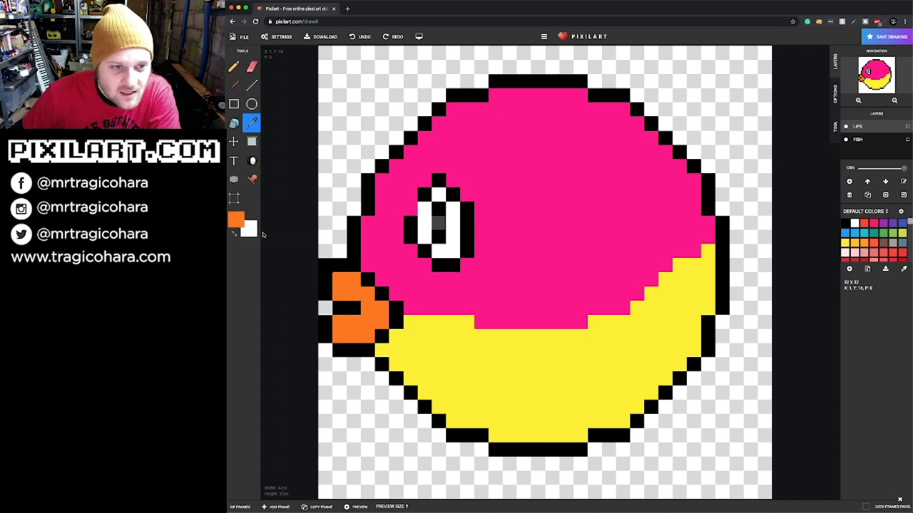
left_click(236, 221)
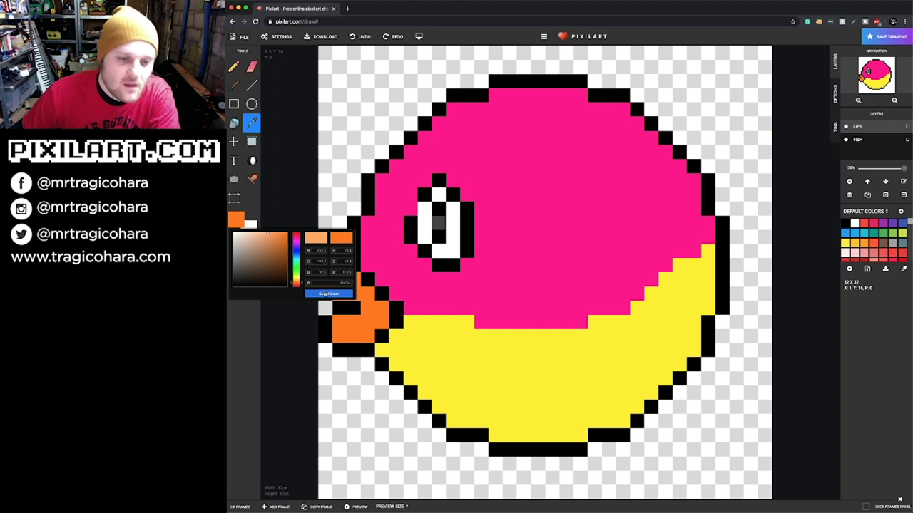
left_click(327, 294)
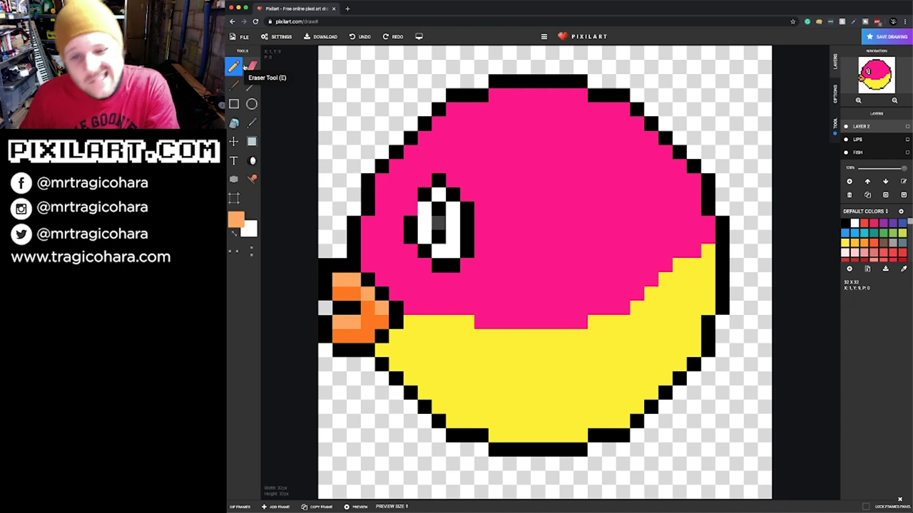
Make white the drawing colour and rename the new layer to Fins
left_click(236, 220)
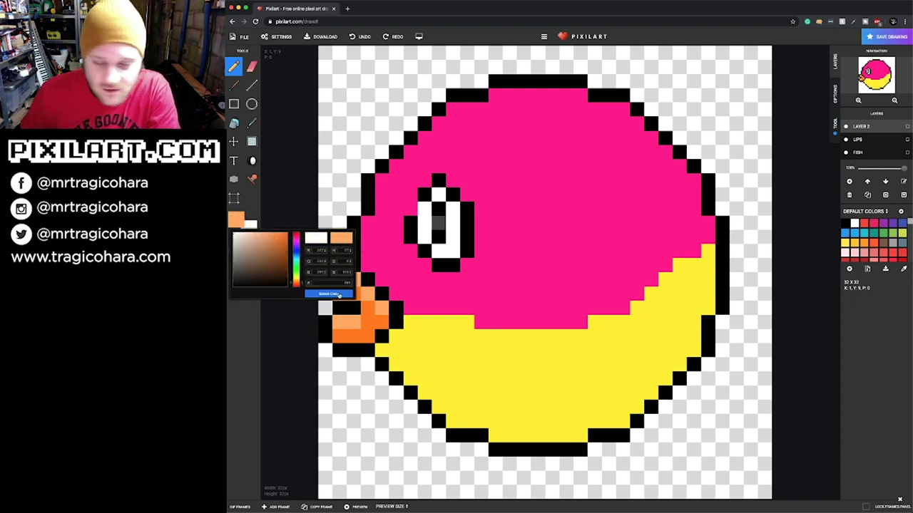
left_click(339, 295)
left_click(904, 181)
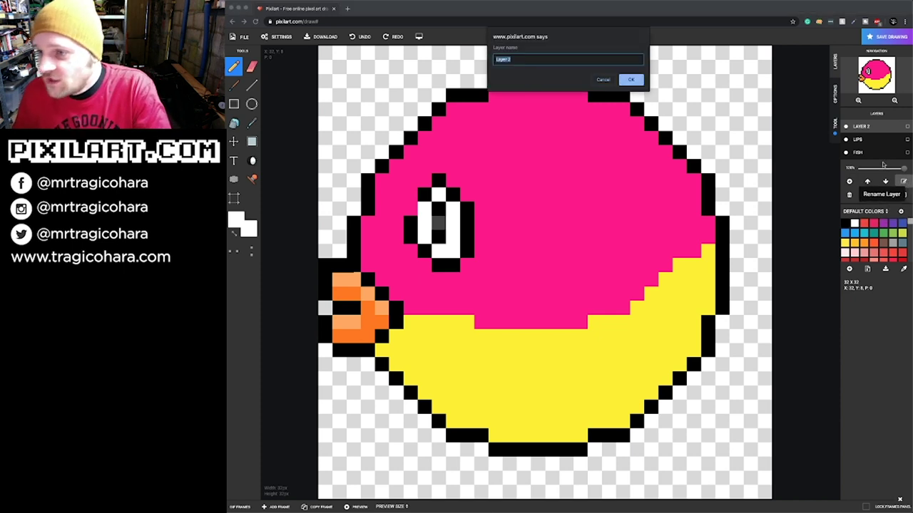
type("E")
type("ins")
key("Return")
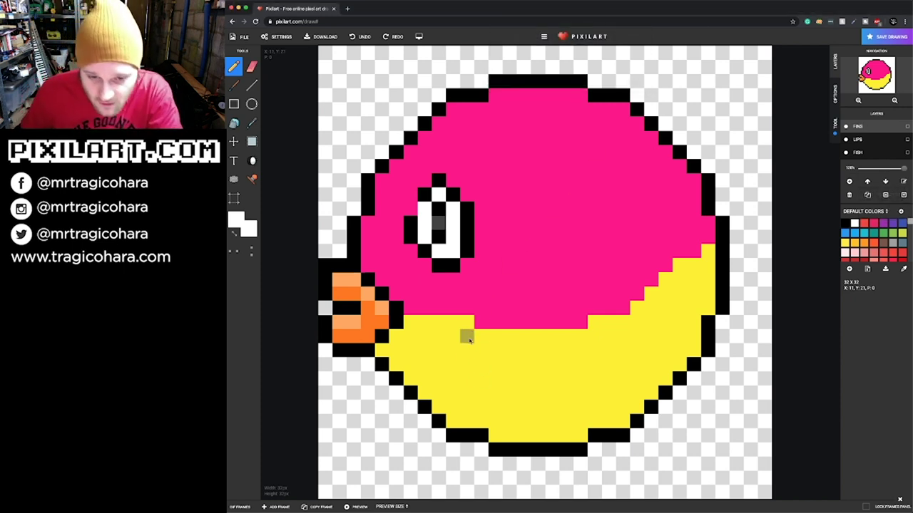
Paint a white fin on the yellow belly and outline it in black
mouse_move(467, 350)
left_mouse_down()
mouse_move(461, 416)
mouse_move(476, 421)
mouse_move(478, 406)
mouse_move(516, 401)
mouse_move(512, 419)
mouse_move(525, 417)
mouse_move(519, 389)
mouse_move(472, 351)
mouse_move(480, 382)
mouse_move(497, 396)
left_mouse_up()
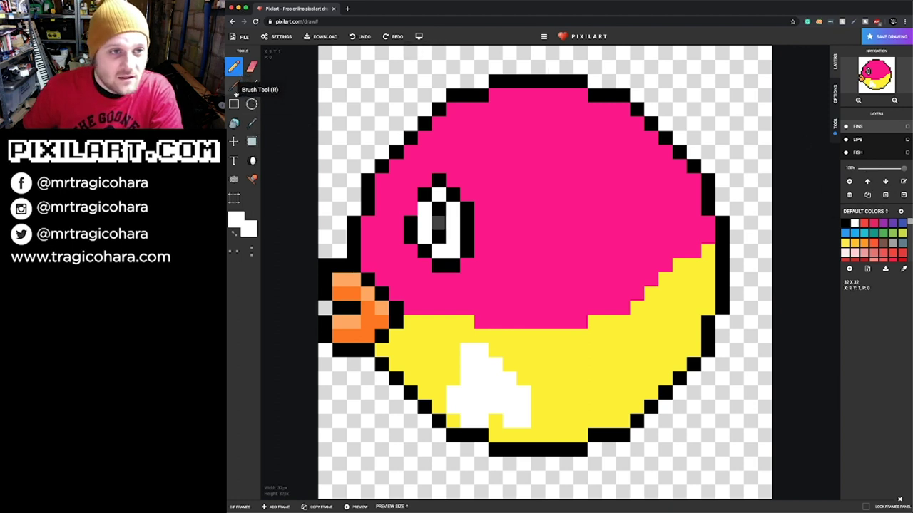
left_click(255, 235)
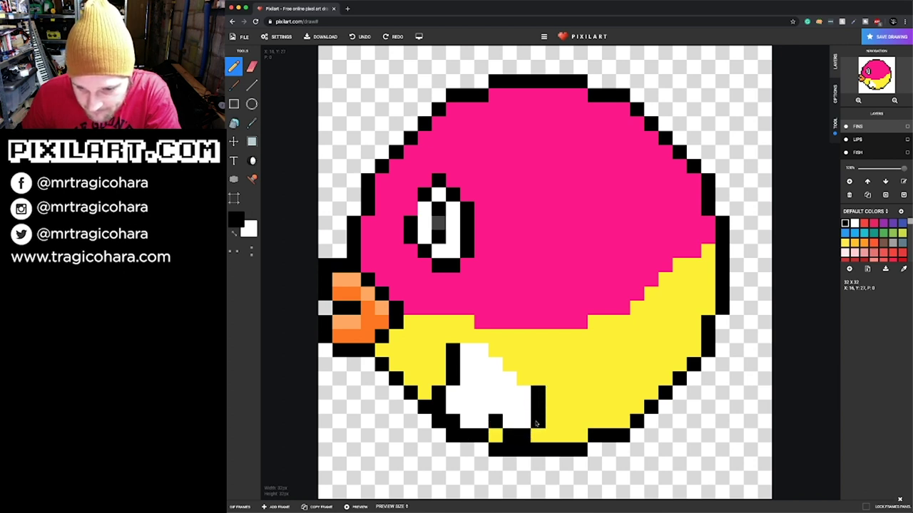
left_click_drag(506, 364, 480, 336)
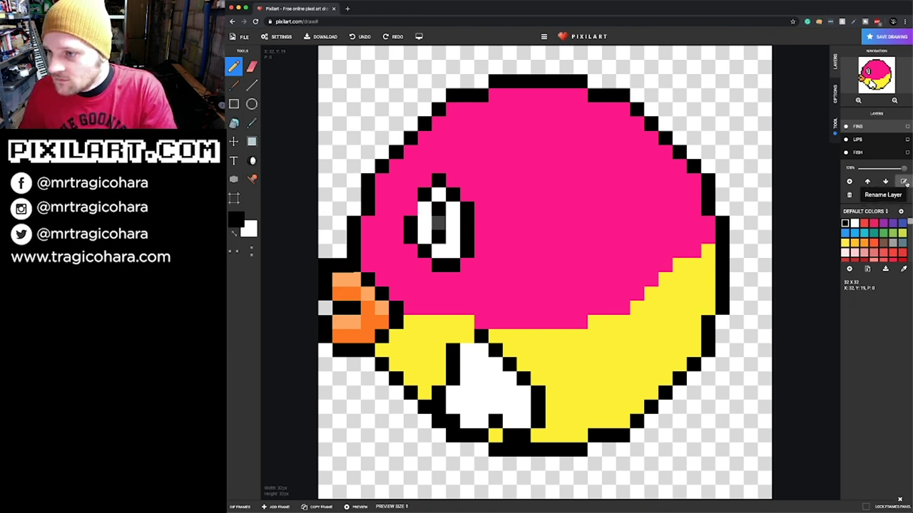
Add a new layer above Fins and name it Tail
left_click(849, 181)
left_click(903, 181)
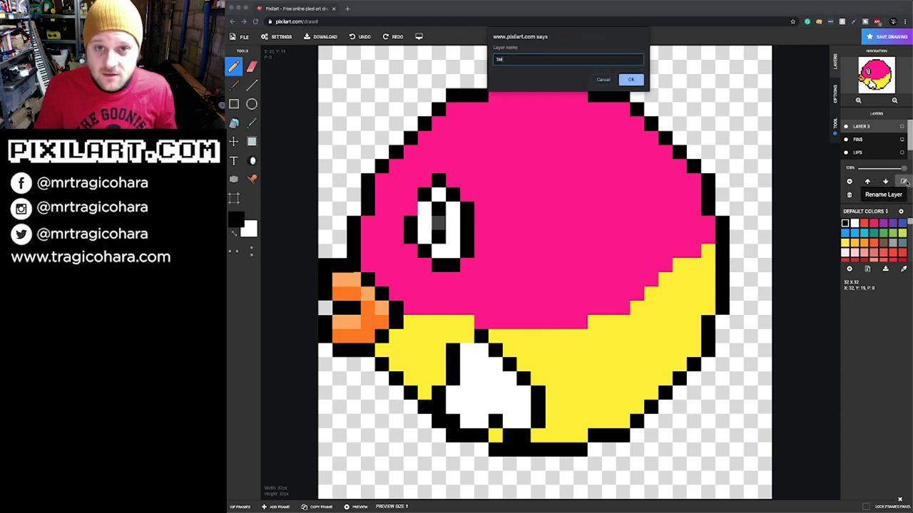
type("Tail")
key("Return")
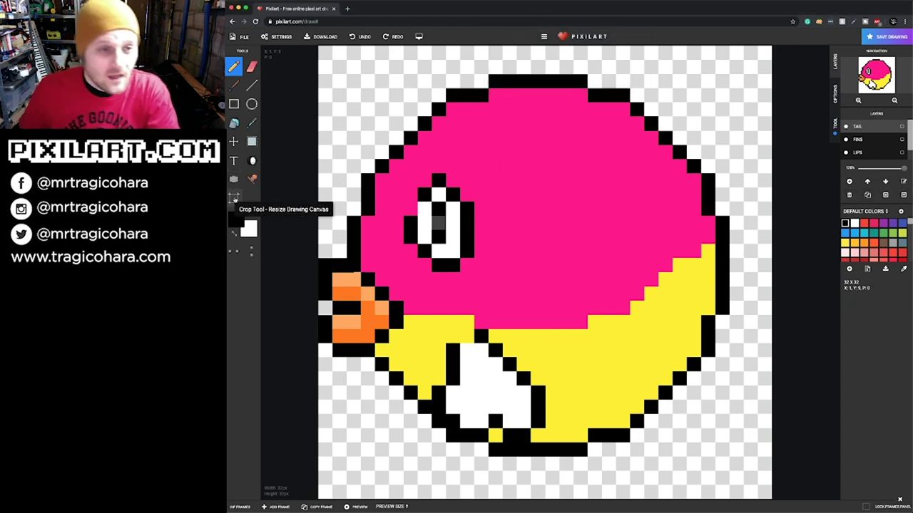
Switch to white and paint the tail fin on the fish's right edge
left_click(234, 235)
left_click(233, 235)
left_click(233, 235)
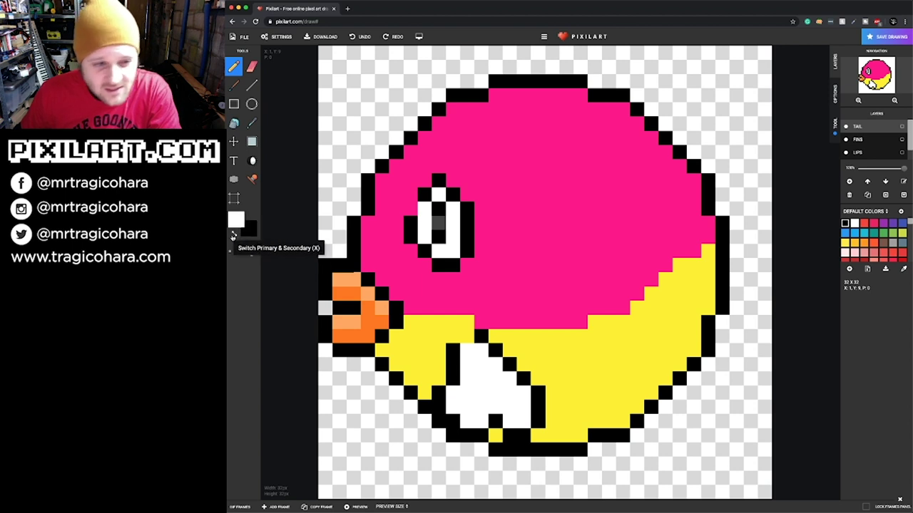
left_click(234, 236)
left_click(233, 235)
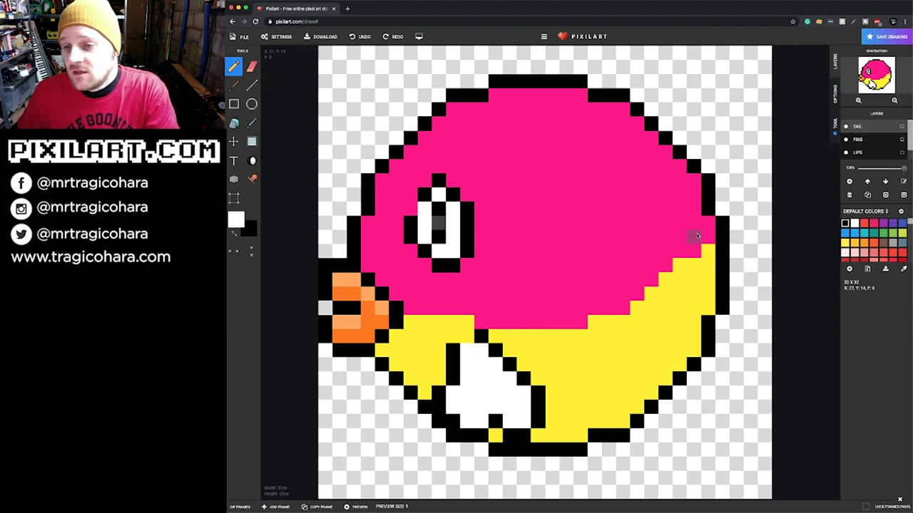
left_click_drag(707, 237, 723, 216)
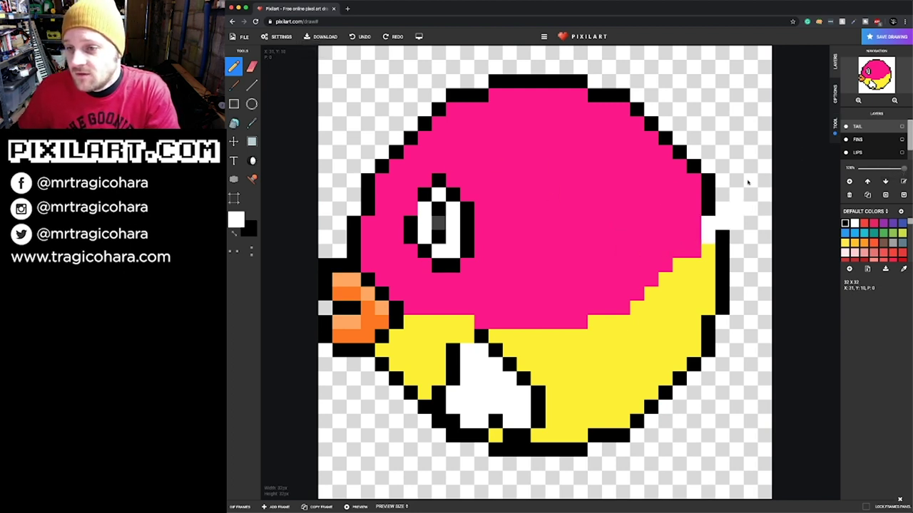
left_click_drag(745, 225, 745, 280)
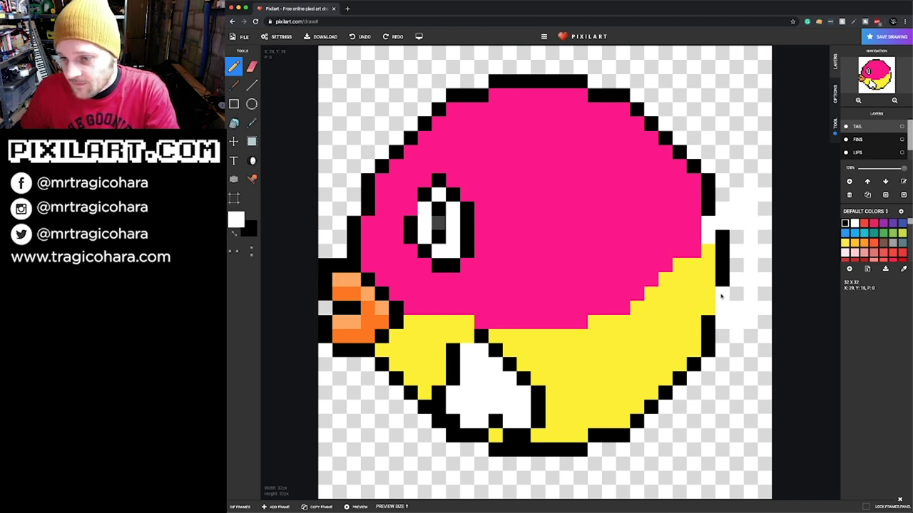
mouse_move(713, 281)
left_mouse_down()
mouse_move(719, 235)
mouse_move(725, 291)
left_mouse_up()
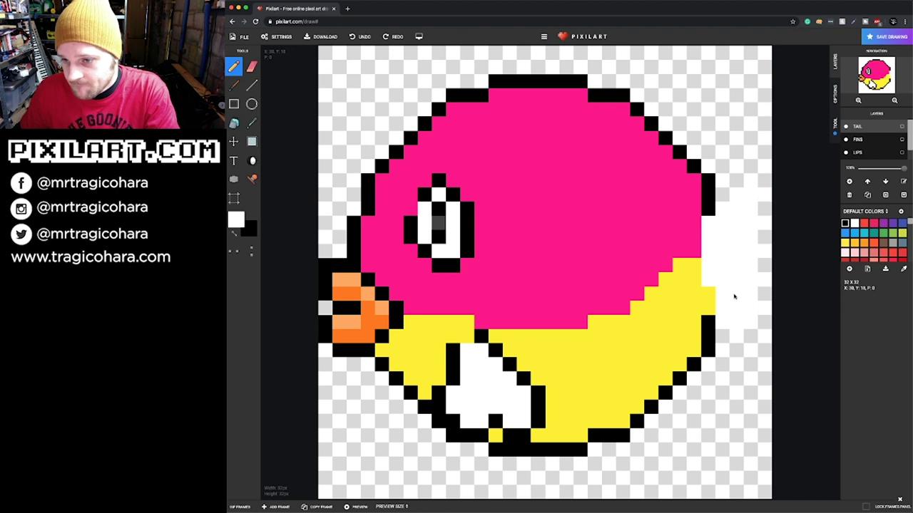
Outline the tail fin in black along its base, bottom, right edge and top
left_click(234, 234)
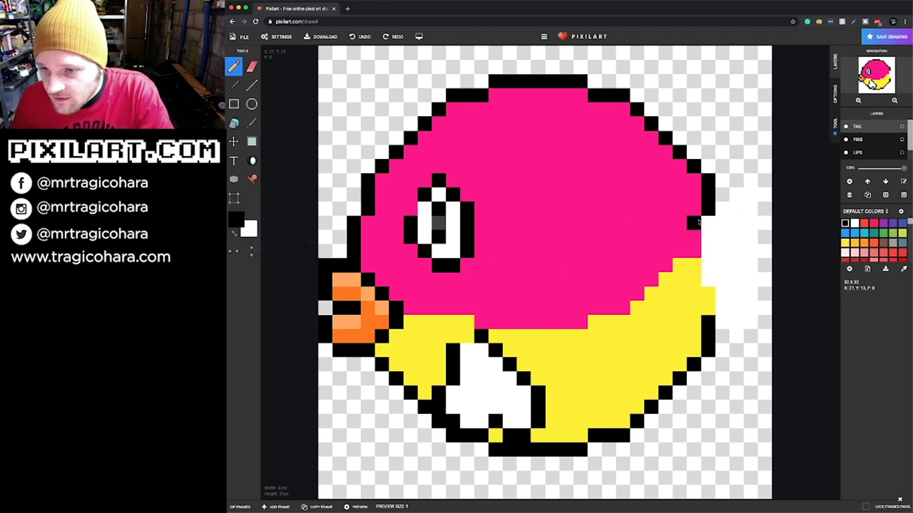
left_click(693, 280)
left_click(708, 307)
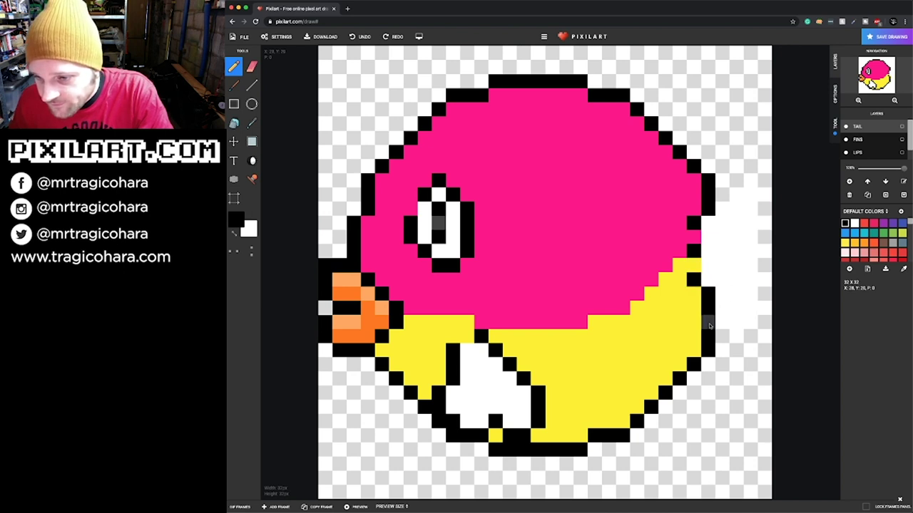
left_click(722, 336)
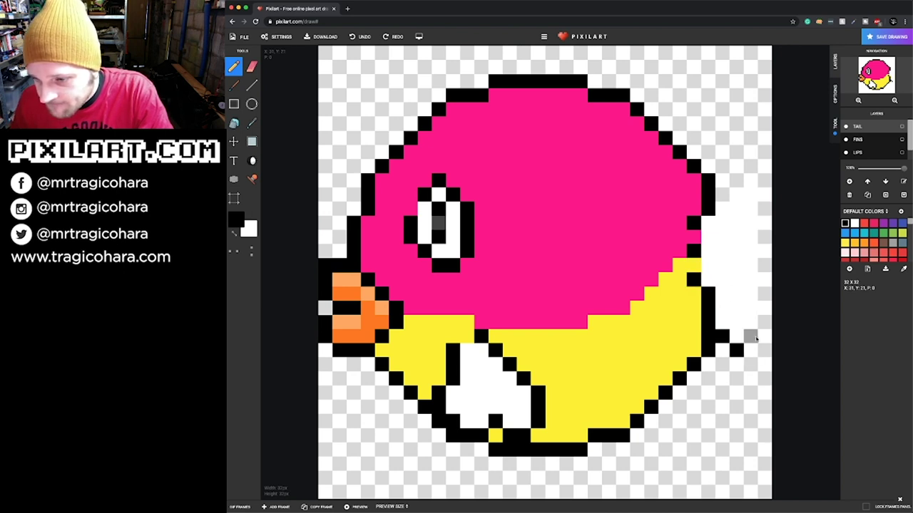
left_click(752, 336)
mouse_move(765, 178)
left_mouse_down()
mouse_move(752, 303)
mouse_move(760, 317)
left_mouse_up()
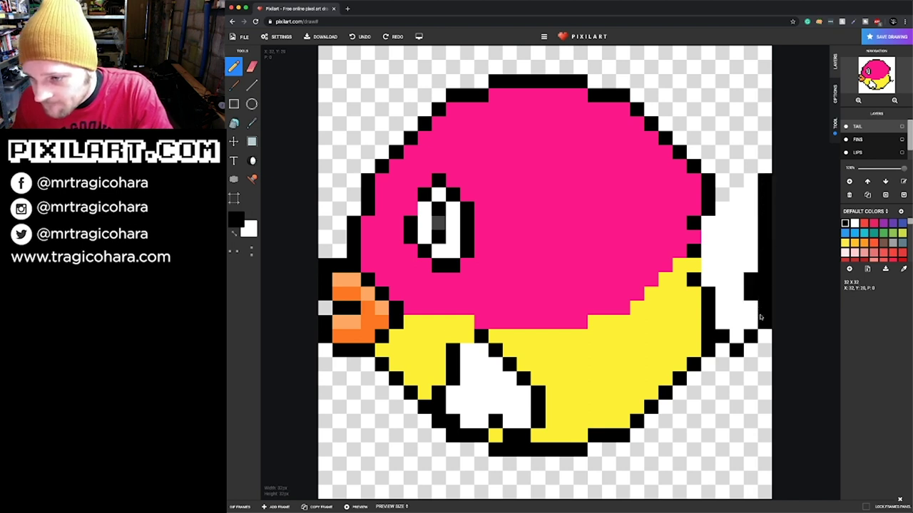
left_click(750, 166)
left_click(722, 194)
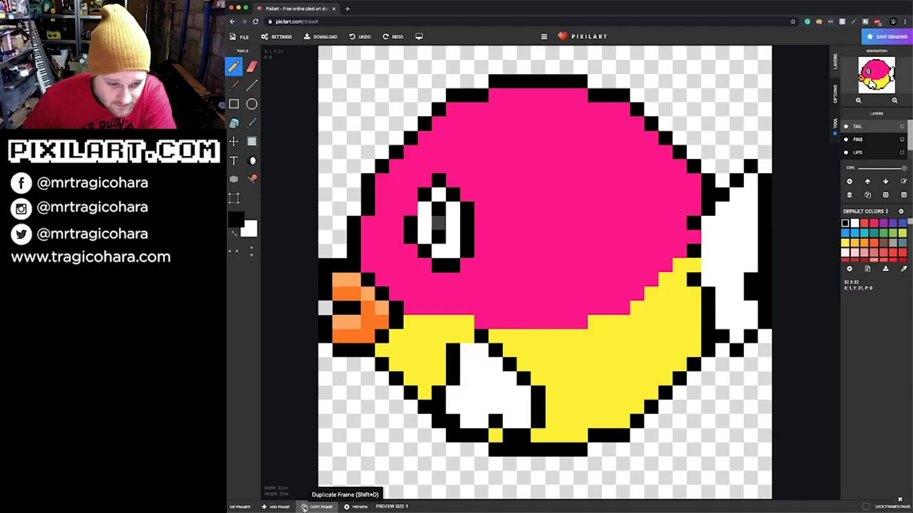
Copy the fish drawing into a second frame, return to frame 1, and preview the animation
left_click(240, 507)
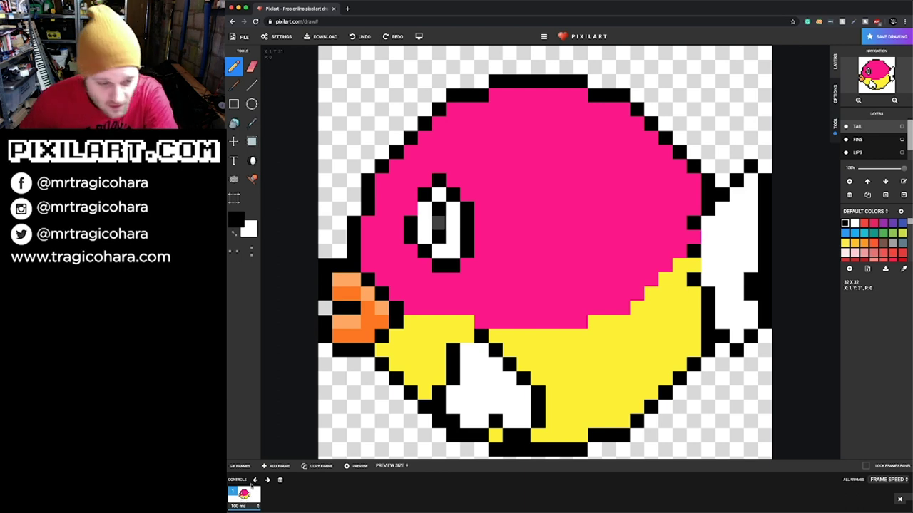
left_click(322, 467)
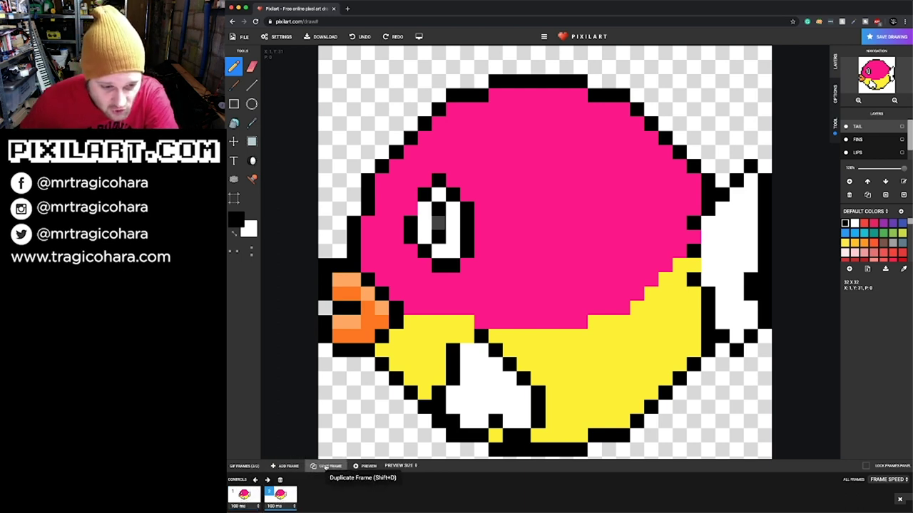
left_click(244, 494)
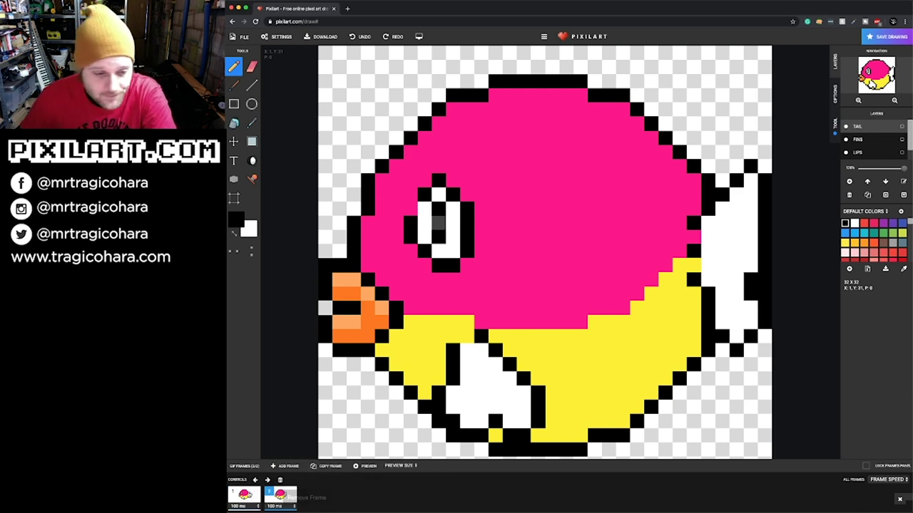
left_click(375, 465)
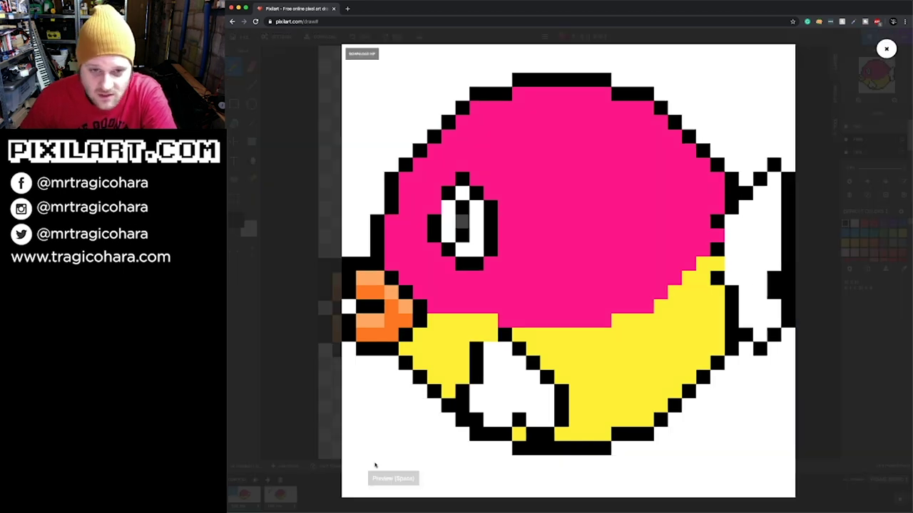
left_click(889, 48)
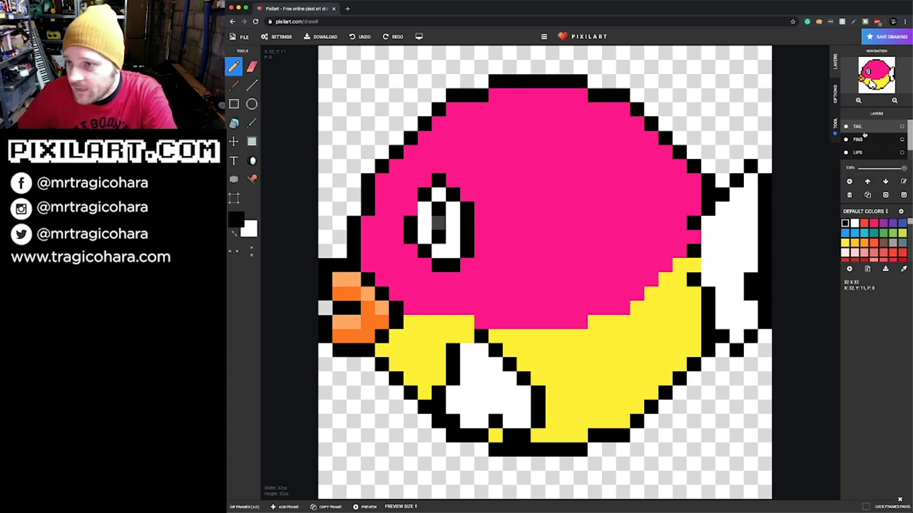
Erase the orange pixels at the beak's left tip, top row and top-left corner
scroll(867, 140, "down", 1)
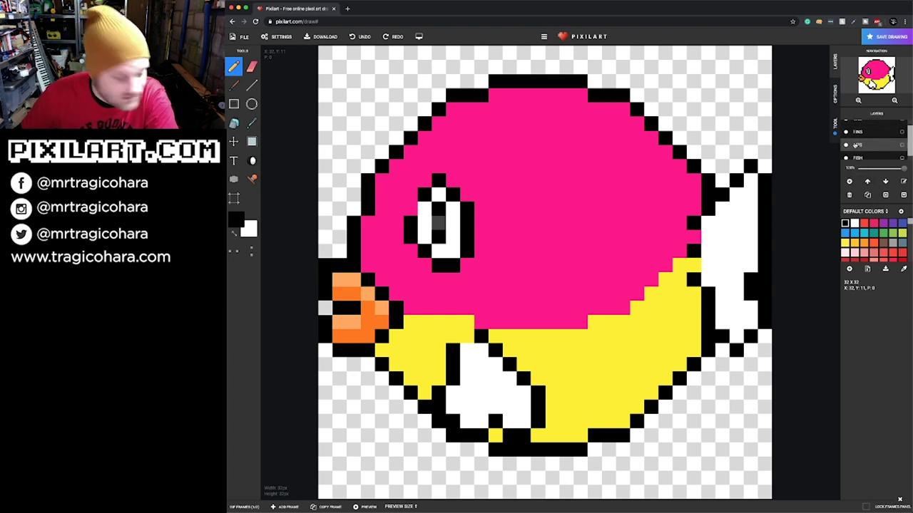
scroll(863, 146, "up", 1)
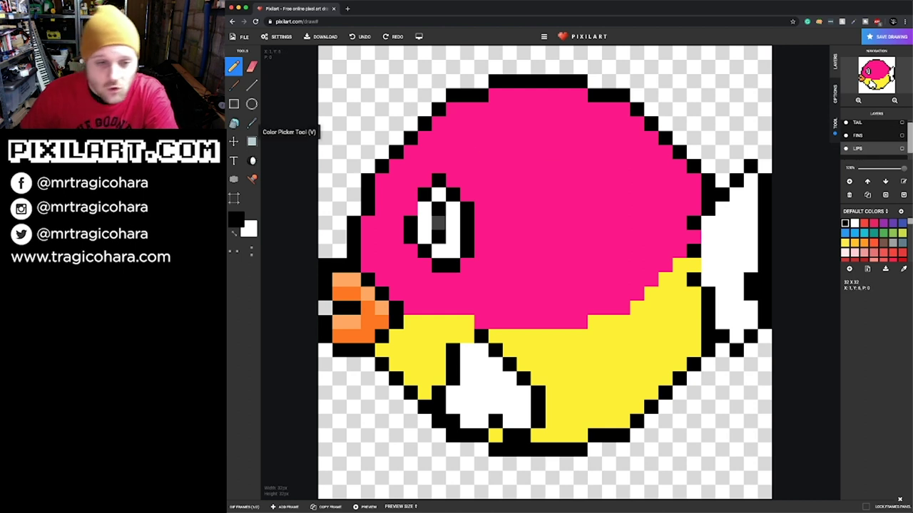
left_click(251, 66)
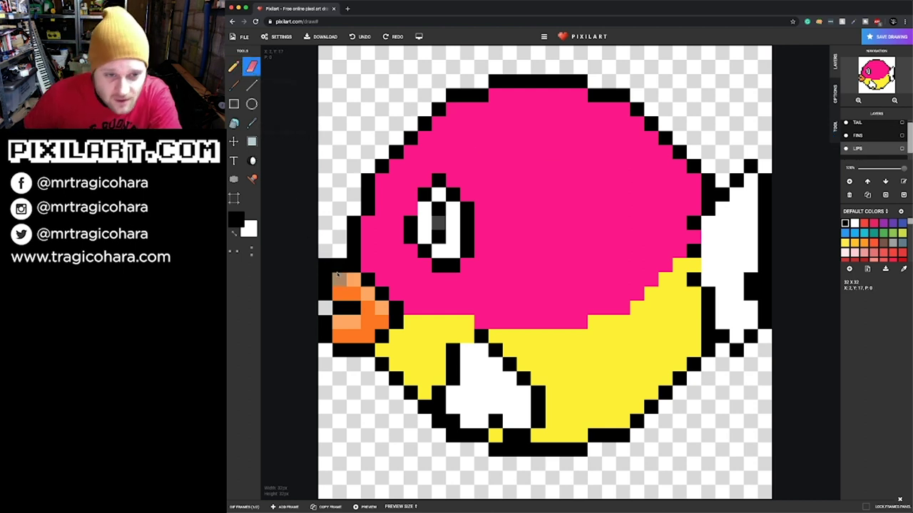
left_click(340, 279)
left_click(325, 279)
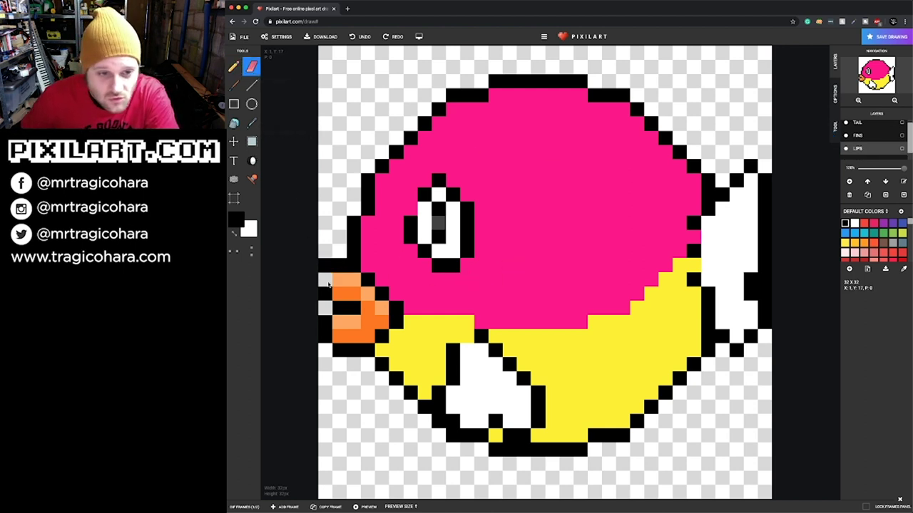
mouse_move(349, 281)
left_mouse_down()
mouse_move(366, 279)
mouse_move(329, 267)
left_mouse_up()
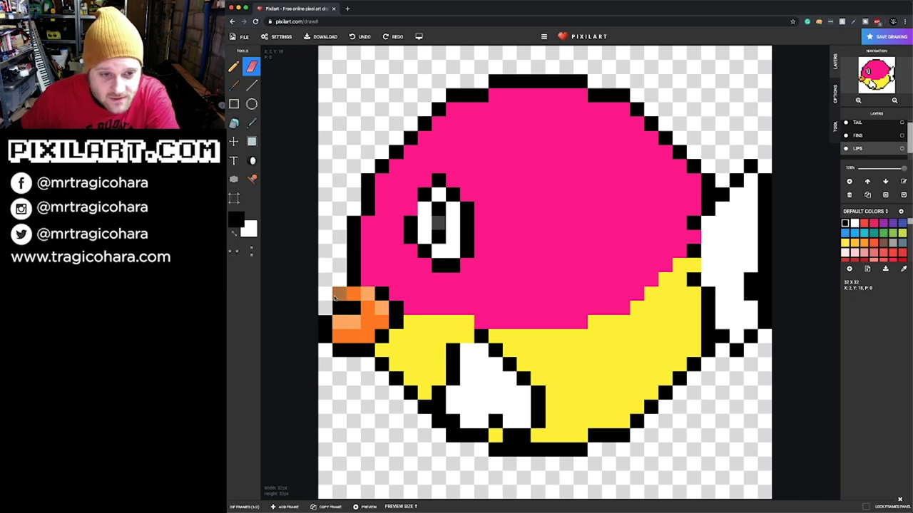
left_click(368, 293)
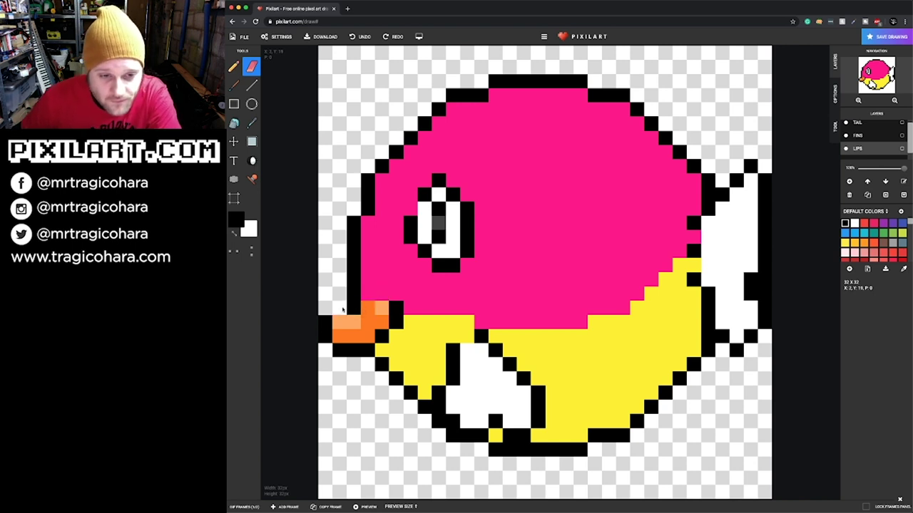
Sample black from the fish outline and return to the Pencil
left_click(251, 122)
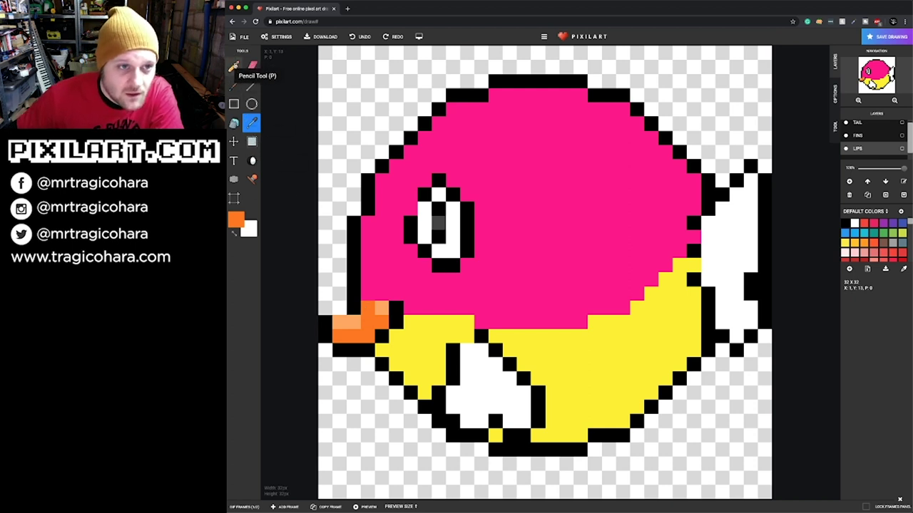
left_click(233, 67)
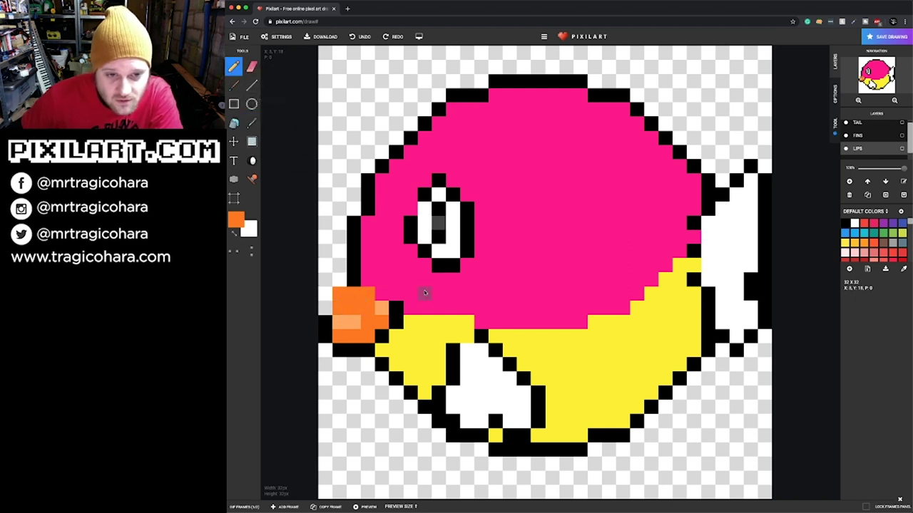
left_click(251, 122)
left_click(399, 310)
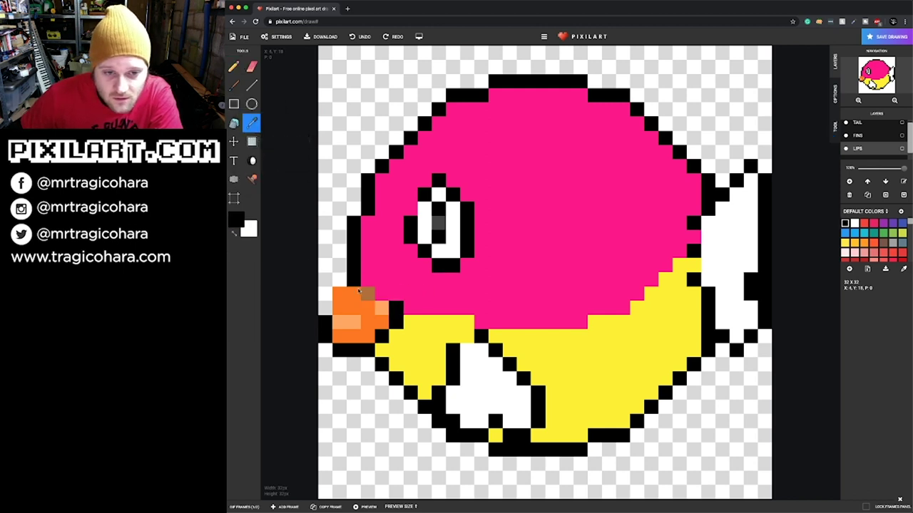
left_click(234, 66)
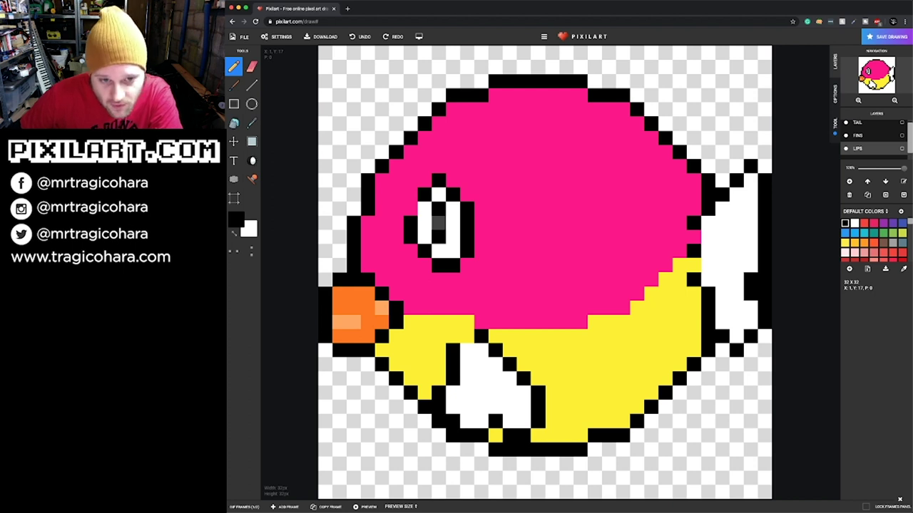
Nudge the white fin two cells right on Fins, add a new layer, then reselect Fins
left_click(877, 136)
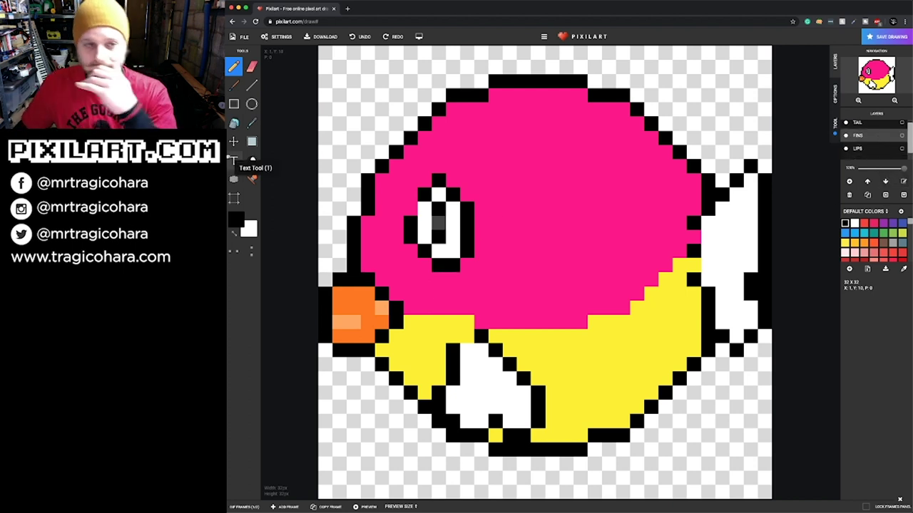
left_click(233, 141)
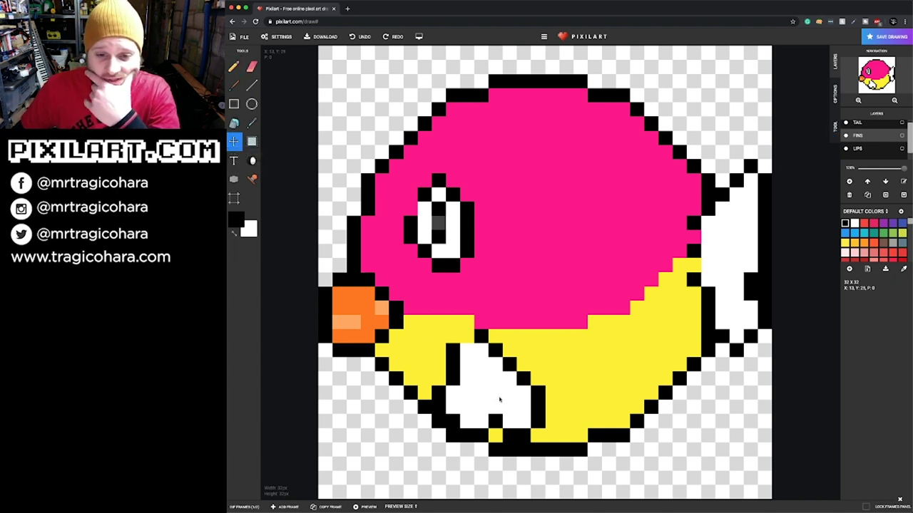
mouse_move(503, 392)
left_mouse_down()
mouse_move(524, 397)
mouse_move(499, 397)
left_mouse_up()
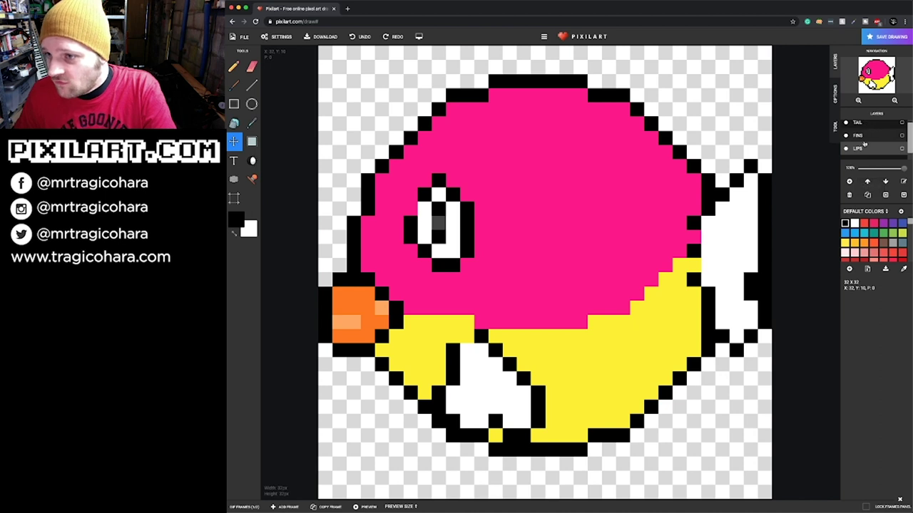
left_click(848, 181)
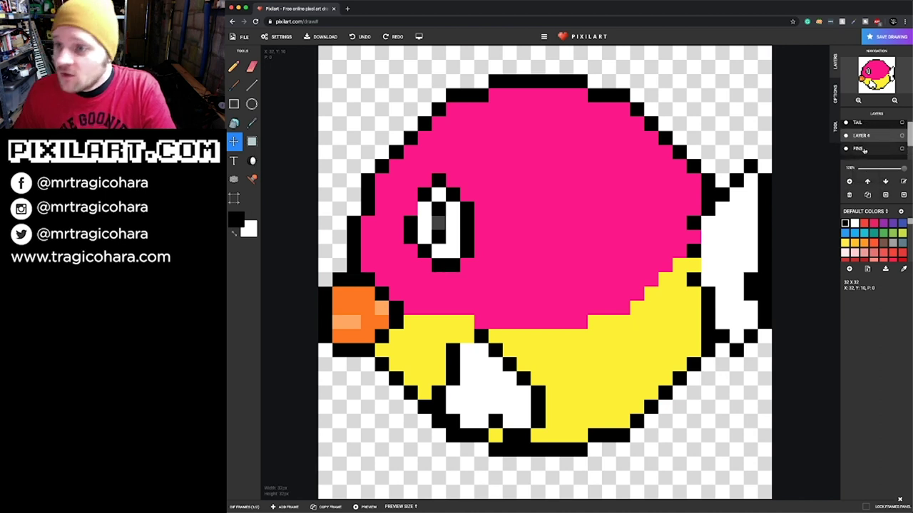
left_click(863, 148)
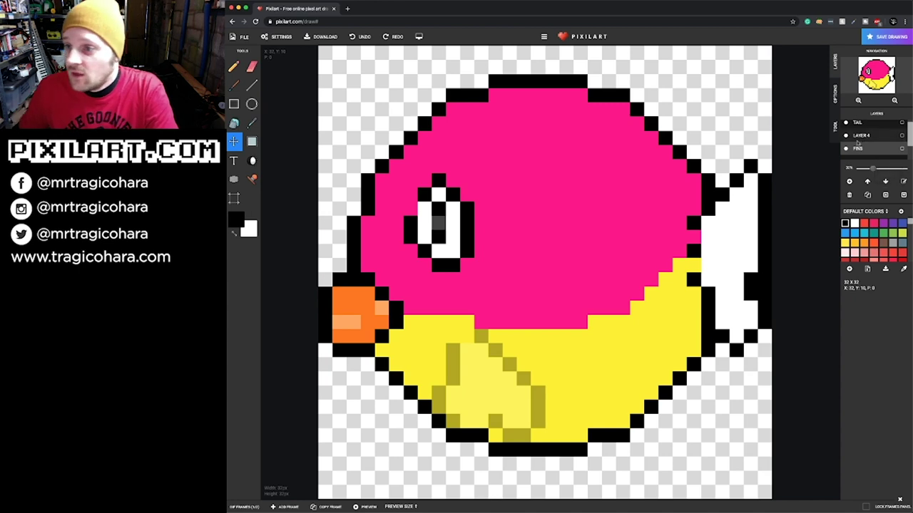
On Layer 4, draw the new fin's white edge up across the yellow belly
left_click(859, 137)
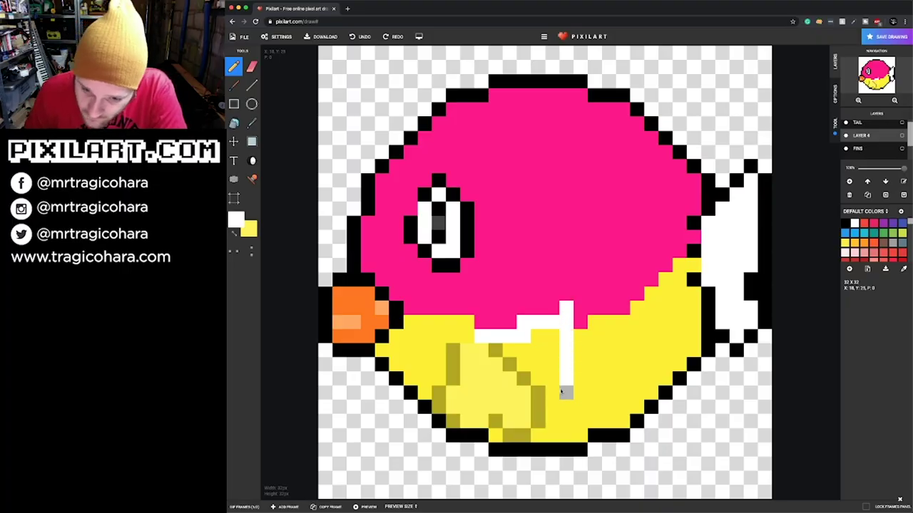
mouse_move(560, 392)
left_mouse_down()
mouse_move(496, 350)
mouse_move(533, 351)
mouse_move(541, 337)
mouse_move(551, 365)
mouse_move(552, 336)
left_mouse_up()
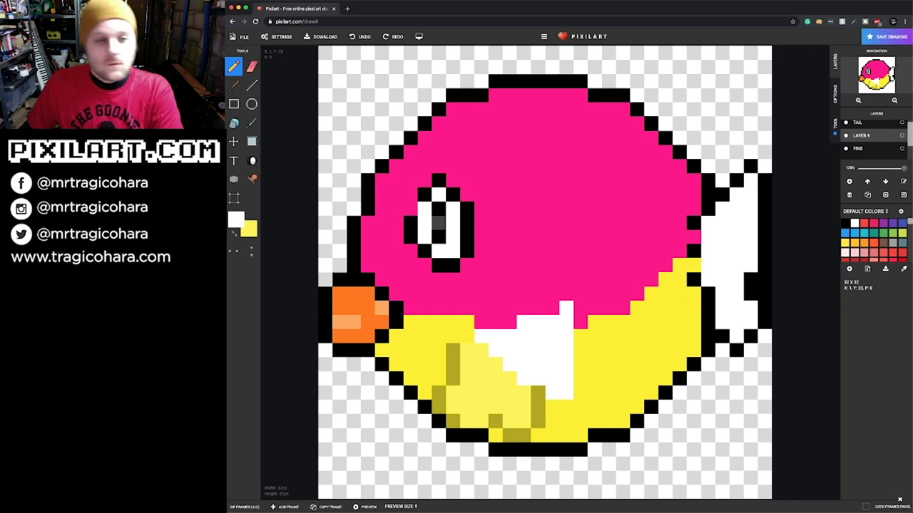
left_click(235, 220)
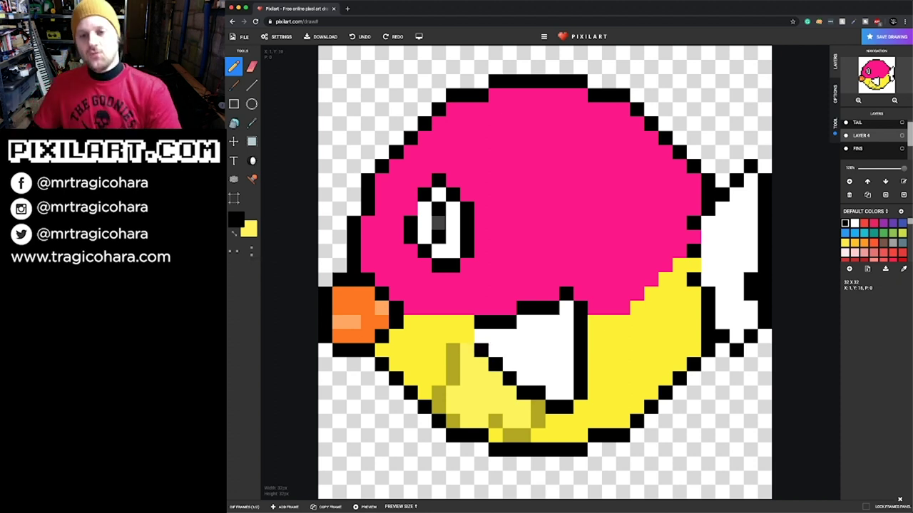
Delete the old faded Fins layer and rename Layer 4 to Fins
left_click(860, 148)
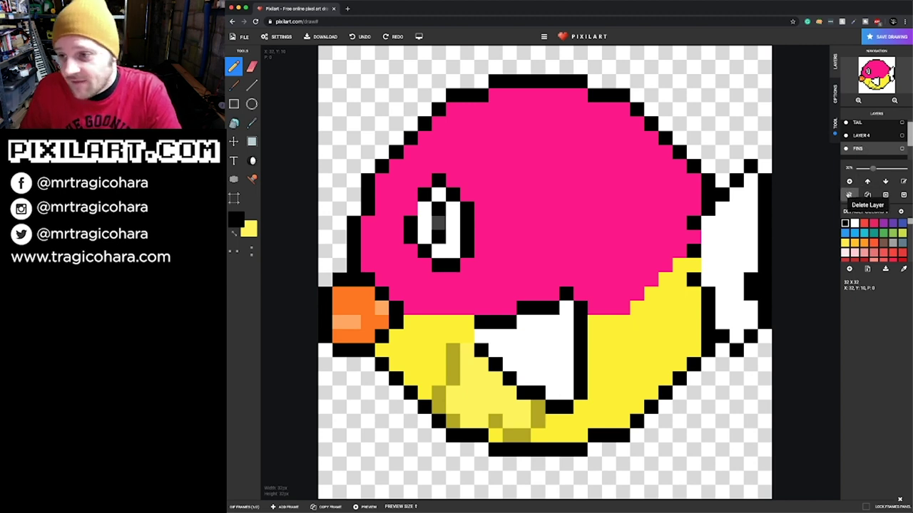
left_click(848, 194)
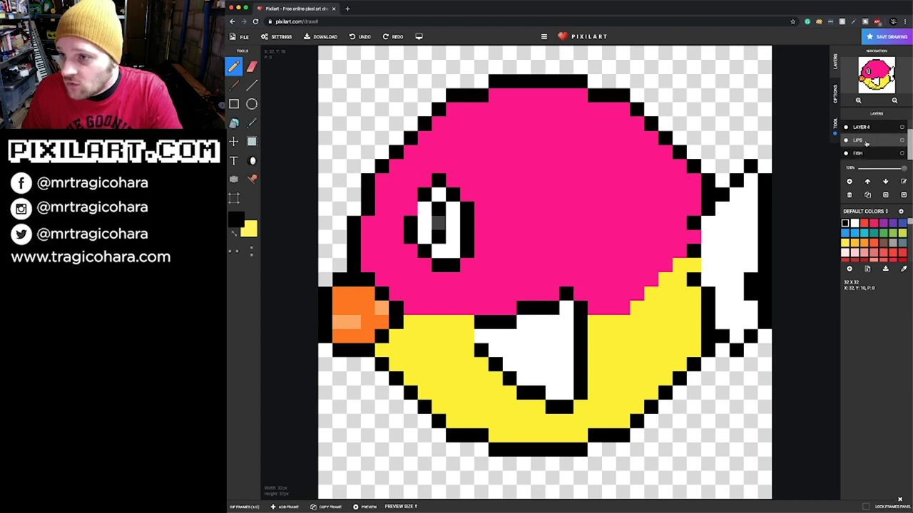
left_click(904, 182)
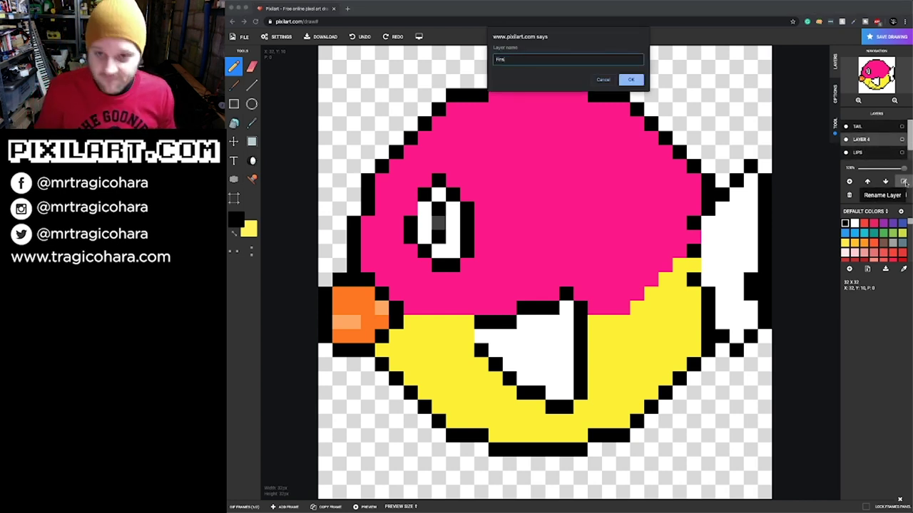
key("Return")
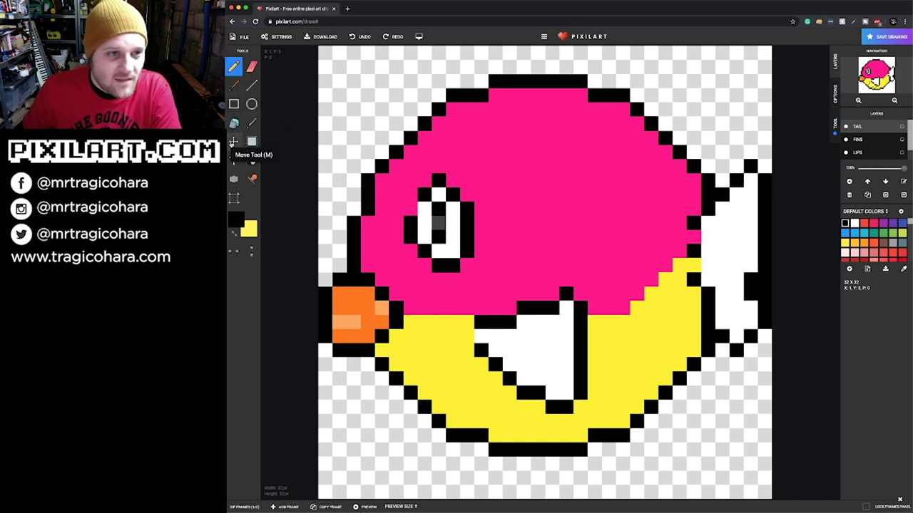
Move the tail down one pixel and fill the gap in its lower edge with white
left_click(233, 141)
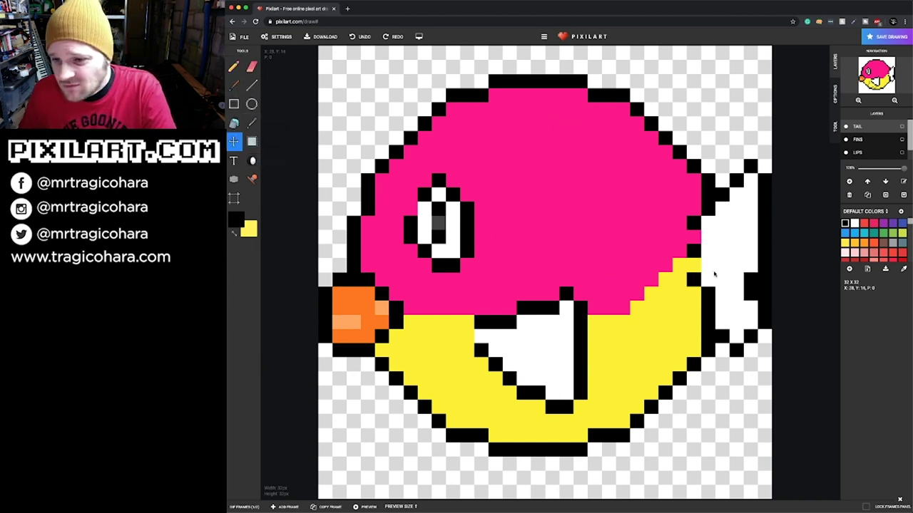
left_click_drag(714, 261, 713, 276)
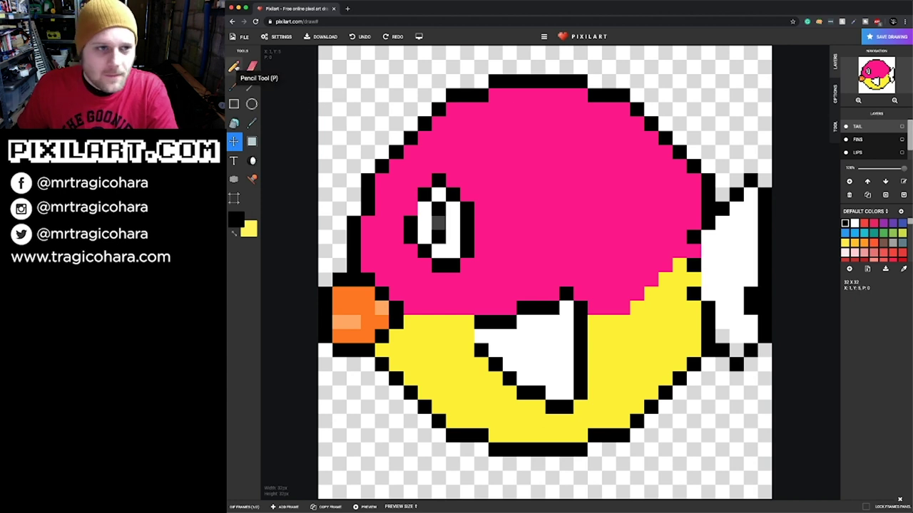
left_click(235, 221)
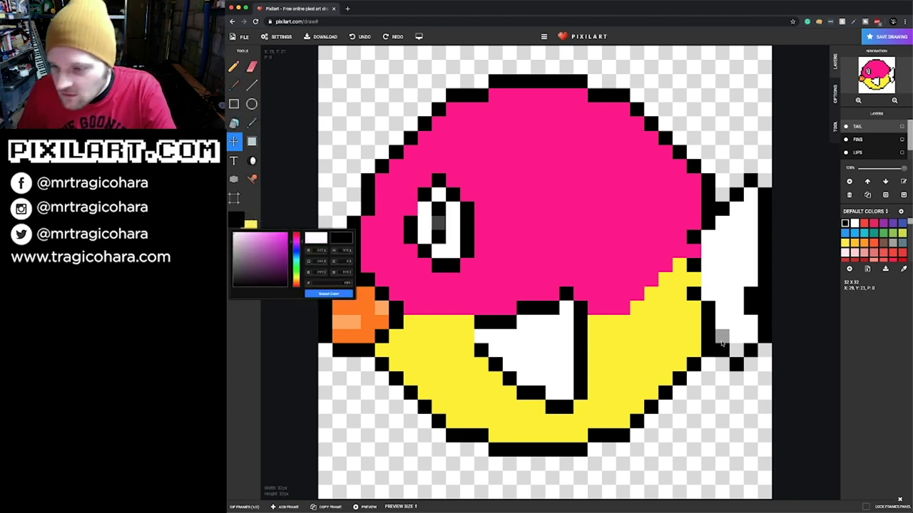
left_click(329, 293)
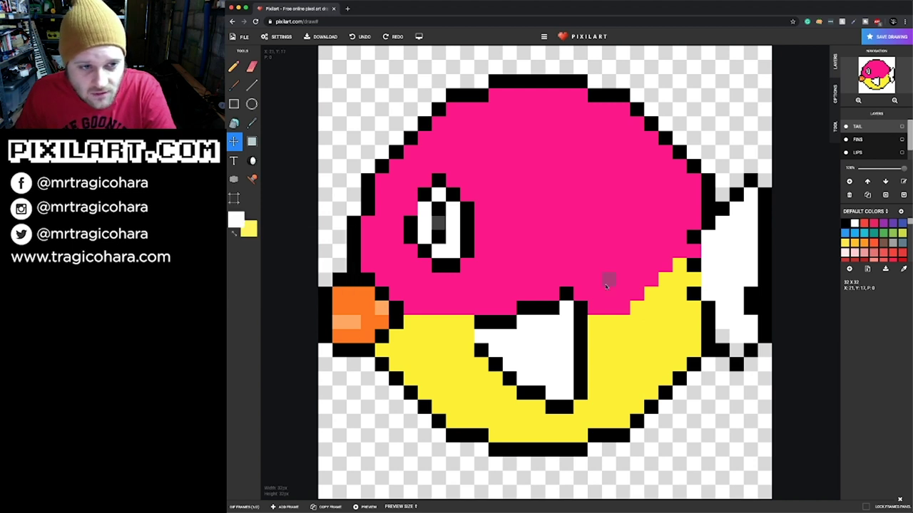
left_click(731, 342)
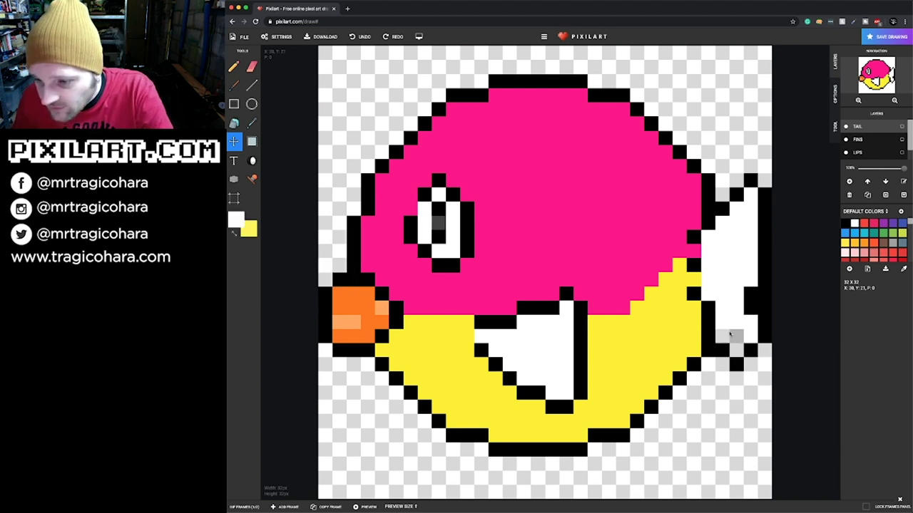
key("e")
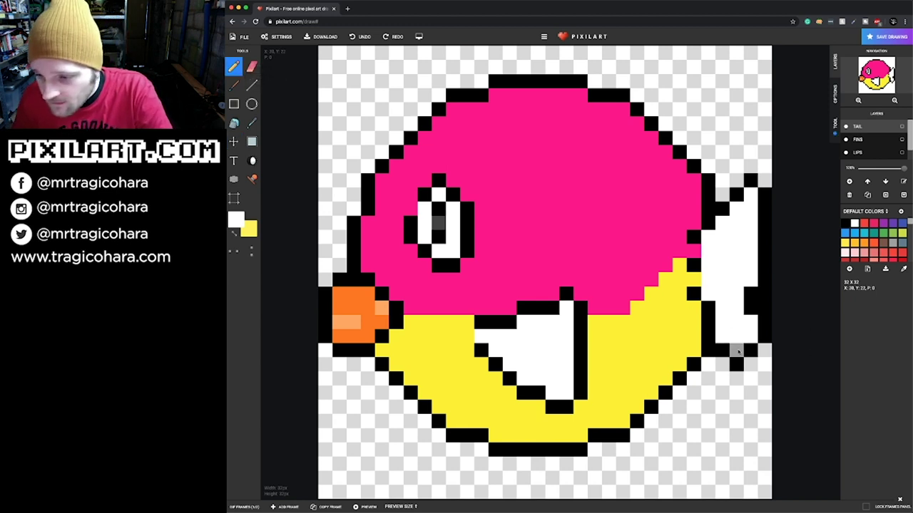
Preview the animation, copy the frame, set every frame to 250 ms, and preview again
left_click(246, 507)
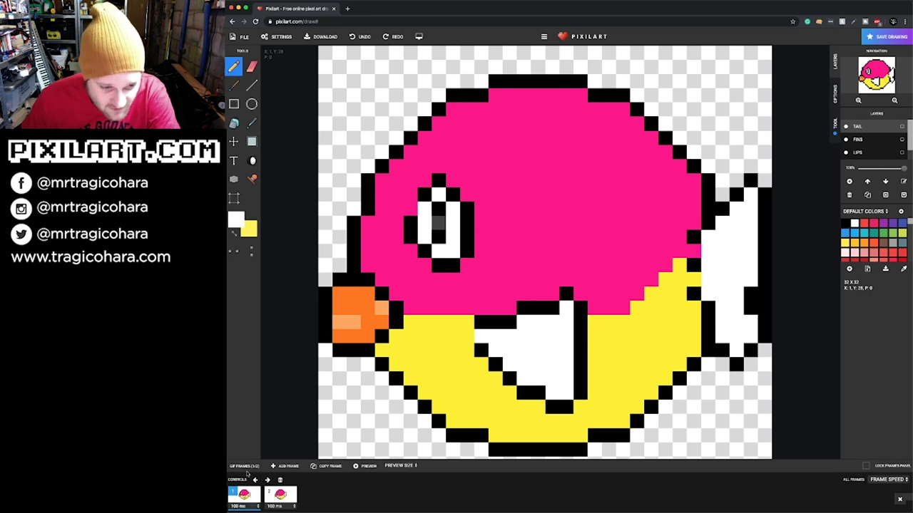
left_click(362, 465)
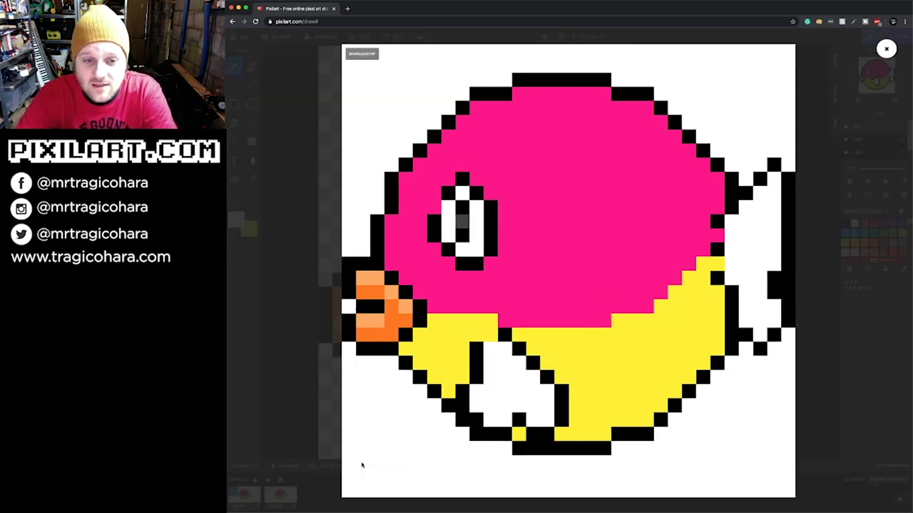
left_click(890, 49)
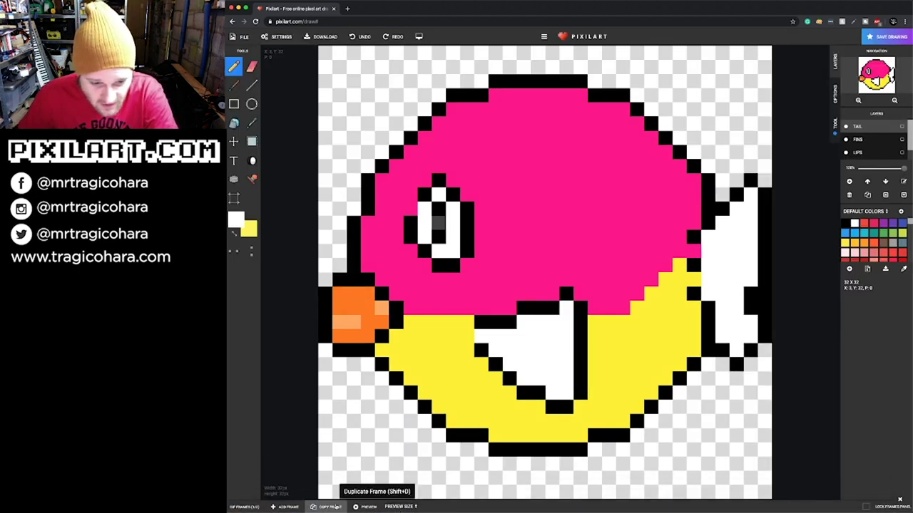
left_click(270, 508)
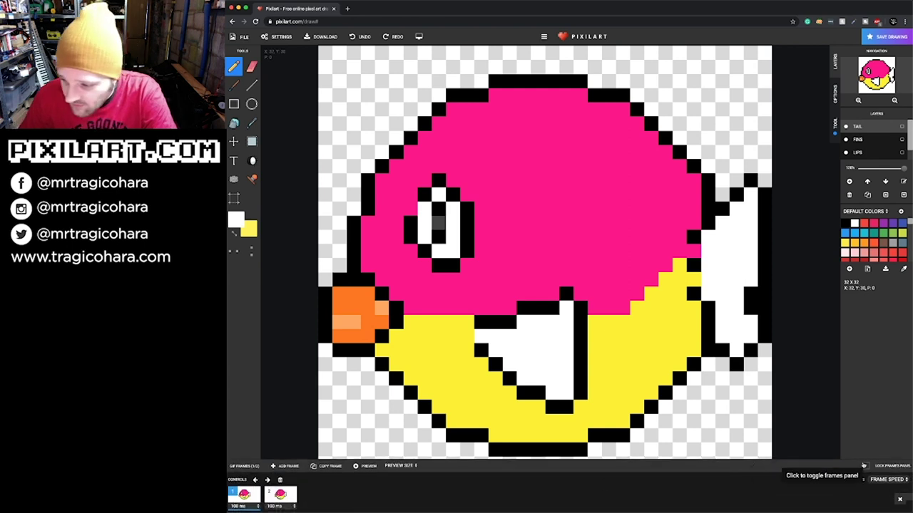
left_click(896, 481)
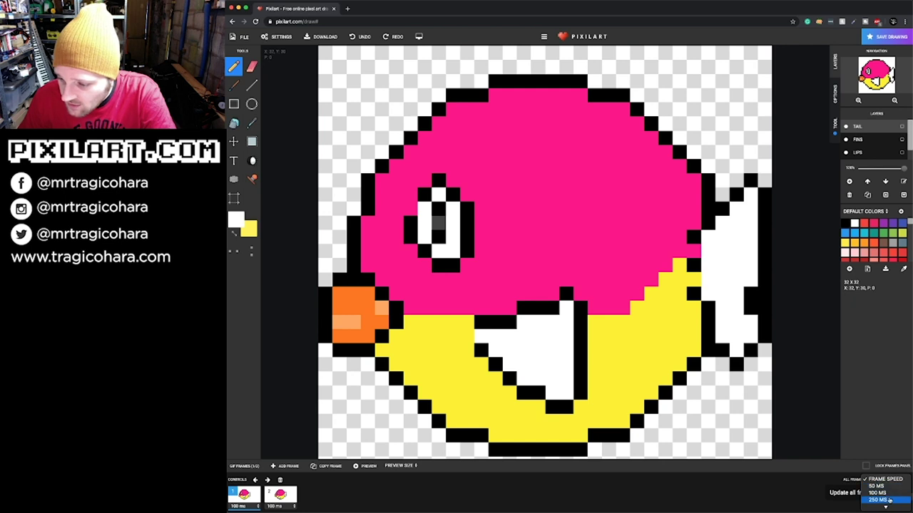
left_click(890, 500)
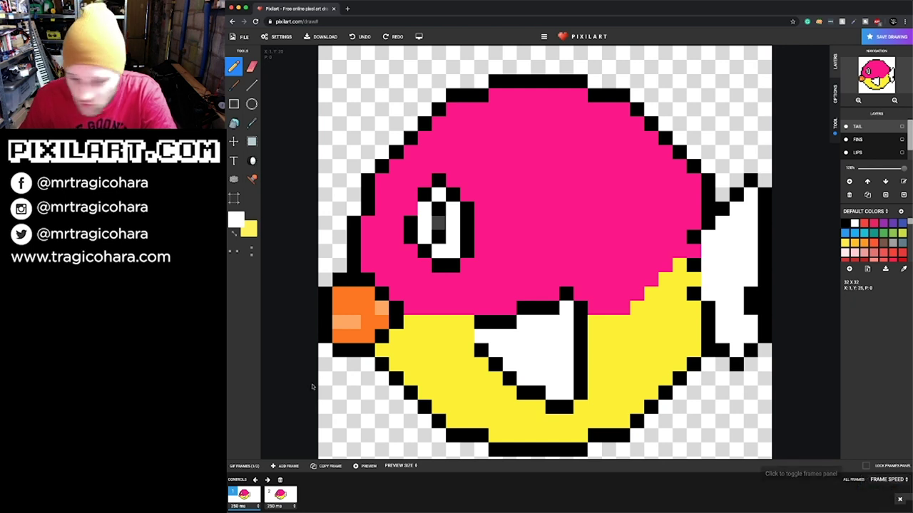
left_click(367, 467)
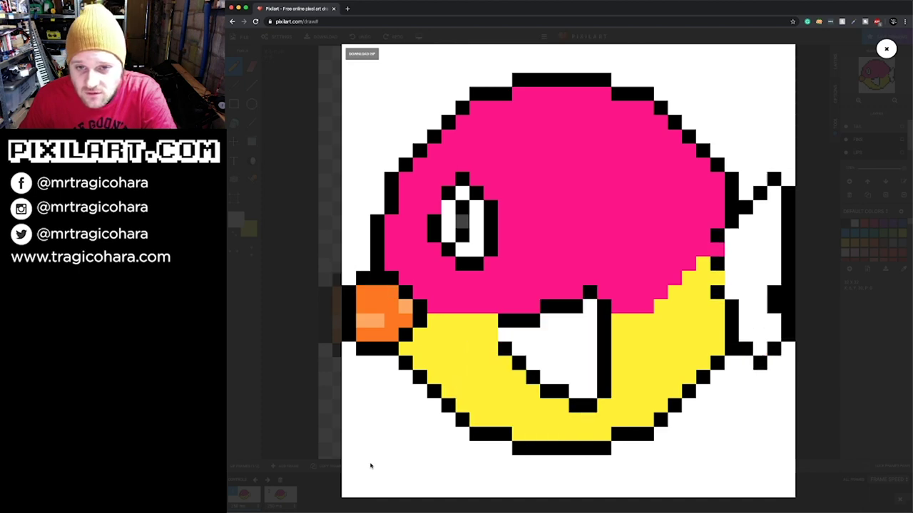
left_click(250, 107)
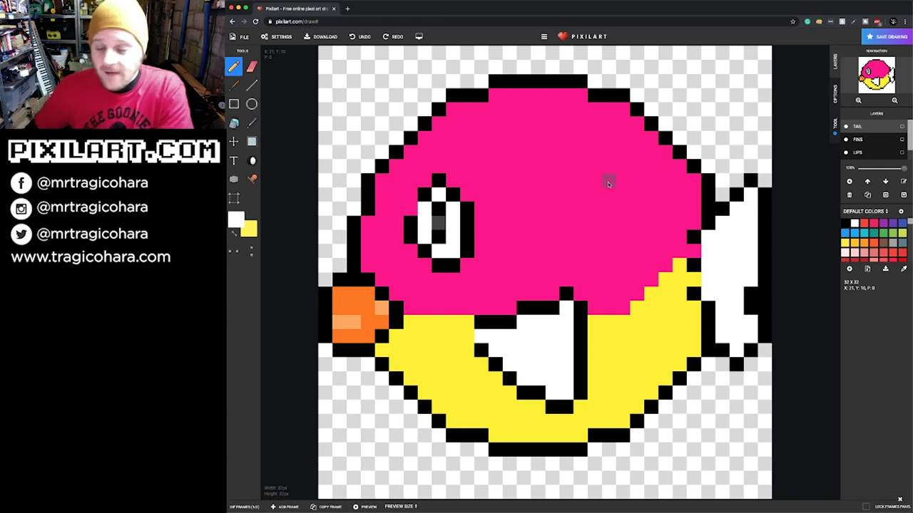
Add a new layer and name it Background
scroll(867, 143, "down", 1)
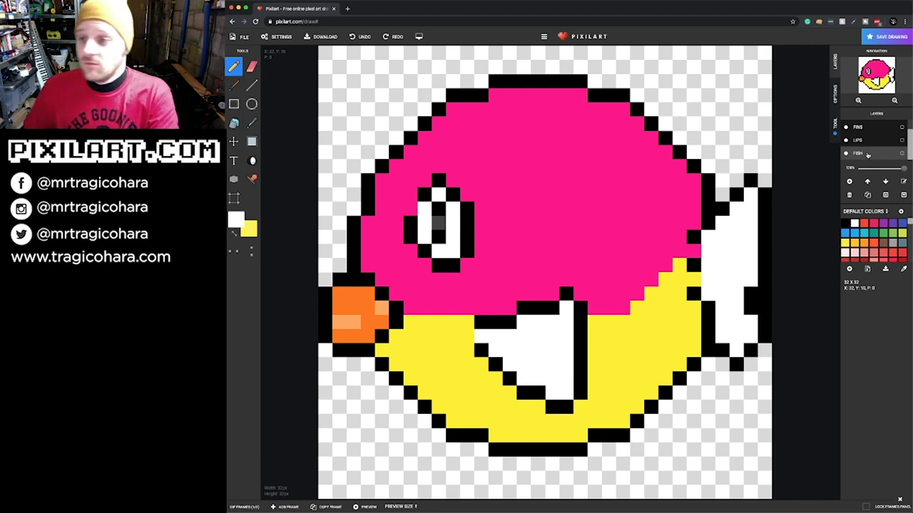
left_click(903, 182)
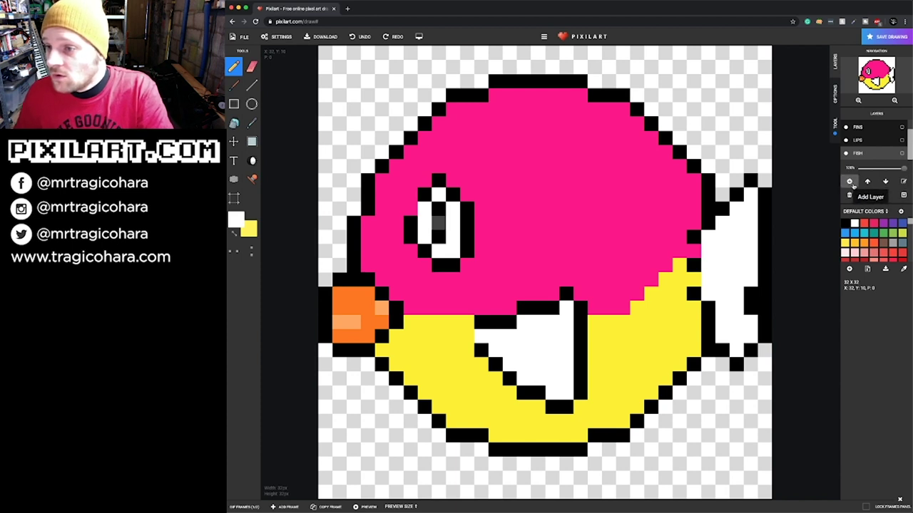
left_click(903, 182)
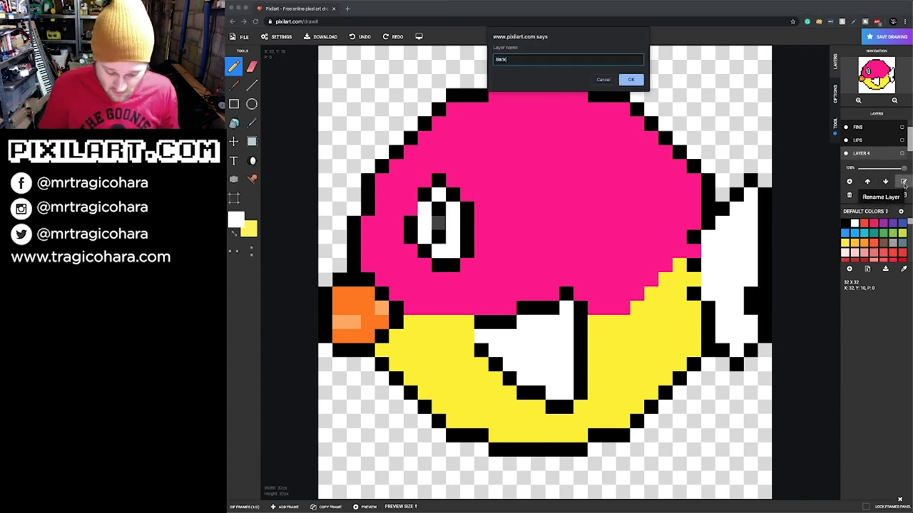
key("Return")
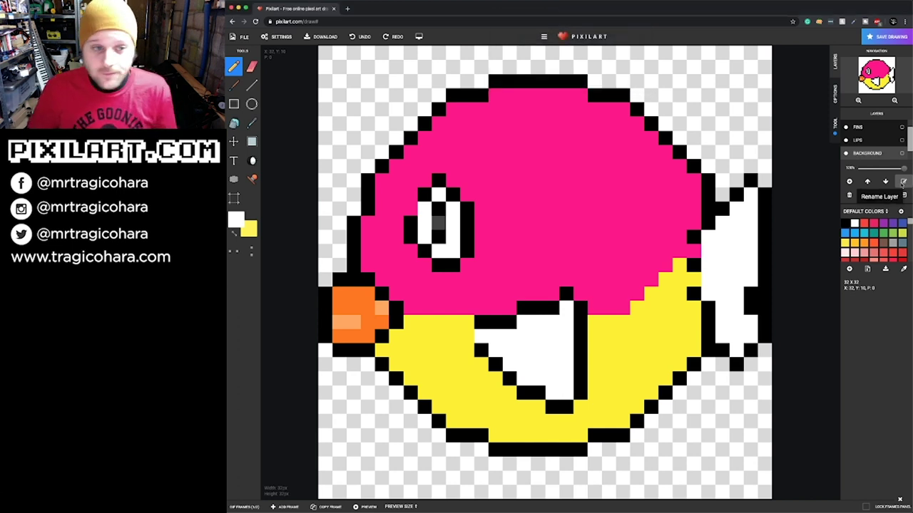
Bucket-fill the Background layer cyan and move it beneath the Fish layer
left_click(234, 123)
left_click(241, 217)
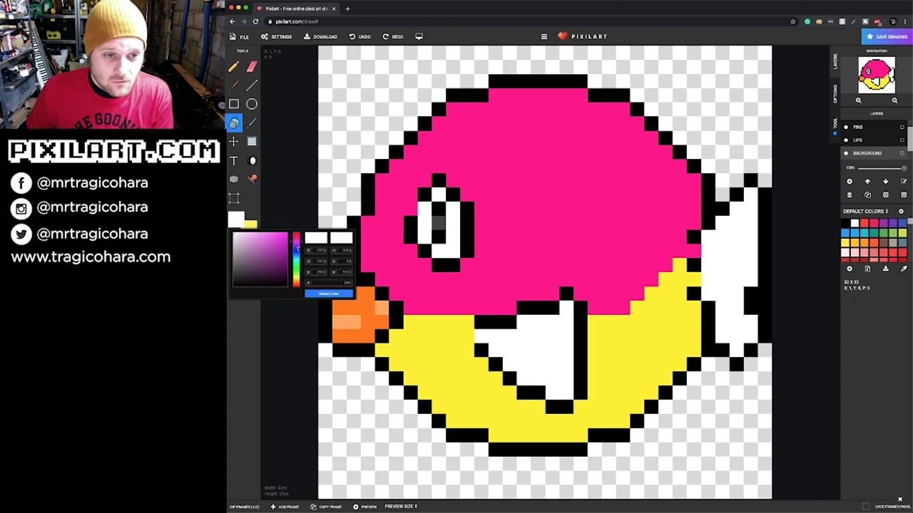
left_click_drag(297, 246, 297, 258)
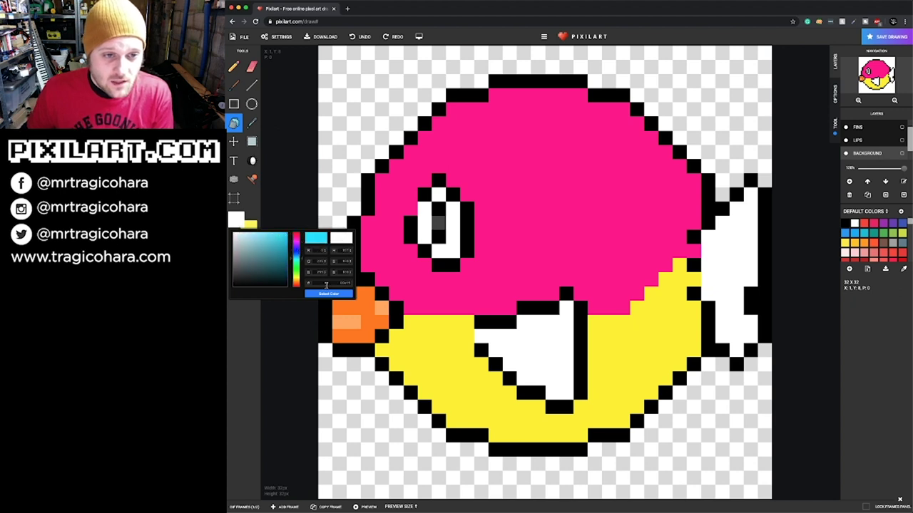
left_click(333, 294)
left_click(341, 99)
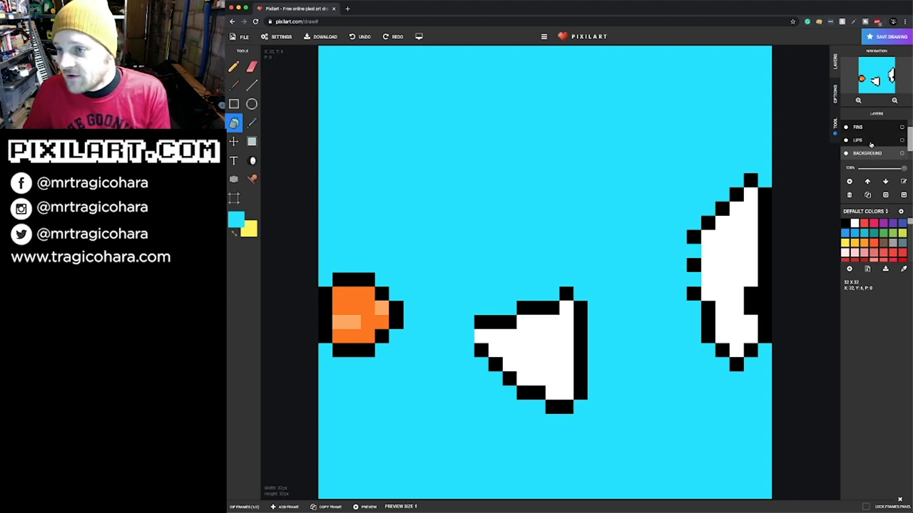
scroll(871, 145, "down", 1)
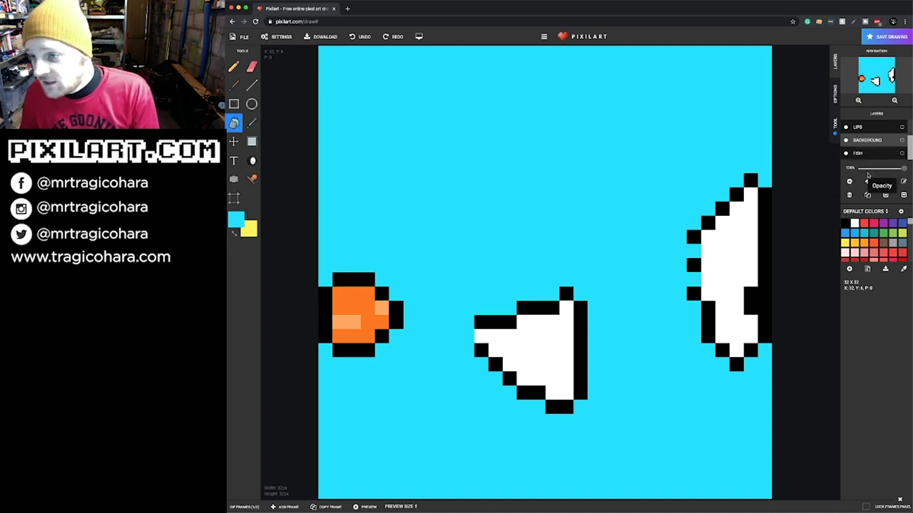
left_click(884, 182)
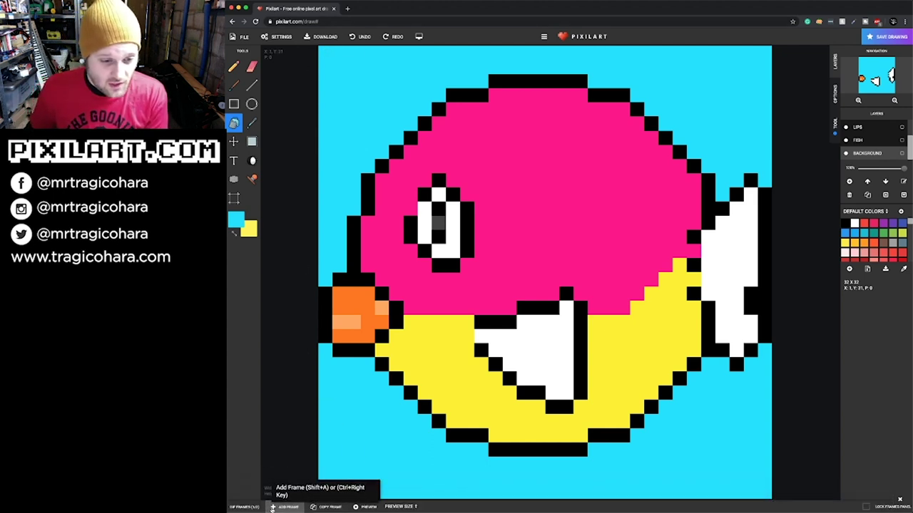
On frame 2, rename the extra layer Background, move it to the bottom, and fill it cyan
left_click(270, 506)
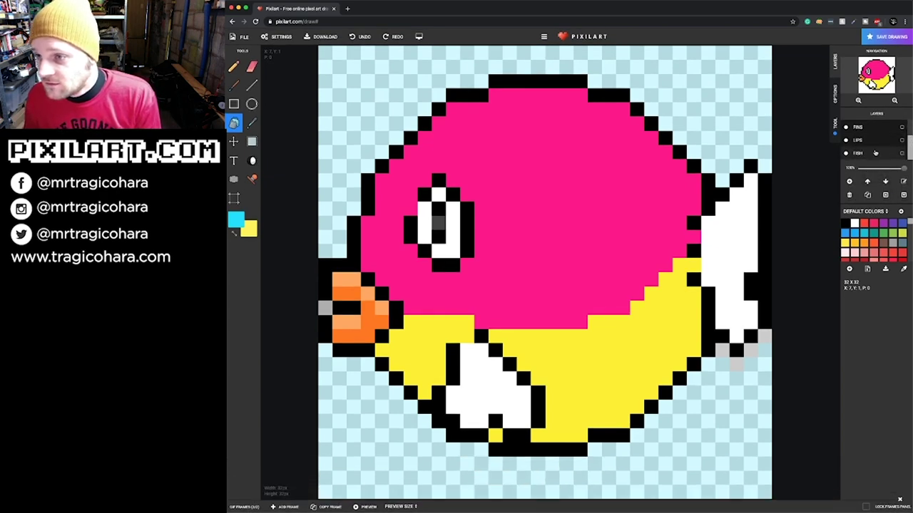
scroll(871, 136, "up", 2)
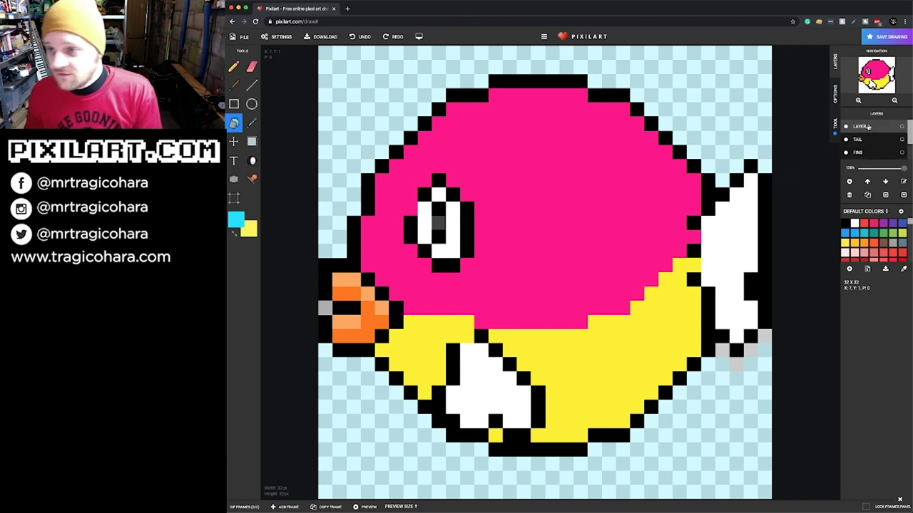
left_click(903, 181)
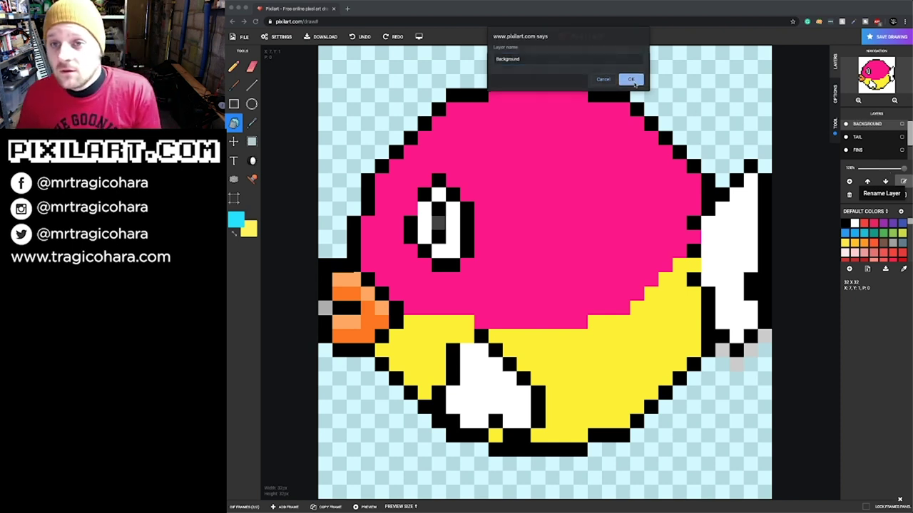
left_click(632, 80)
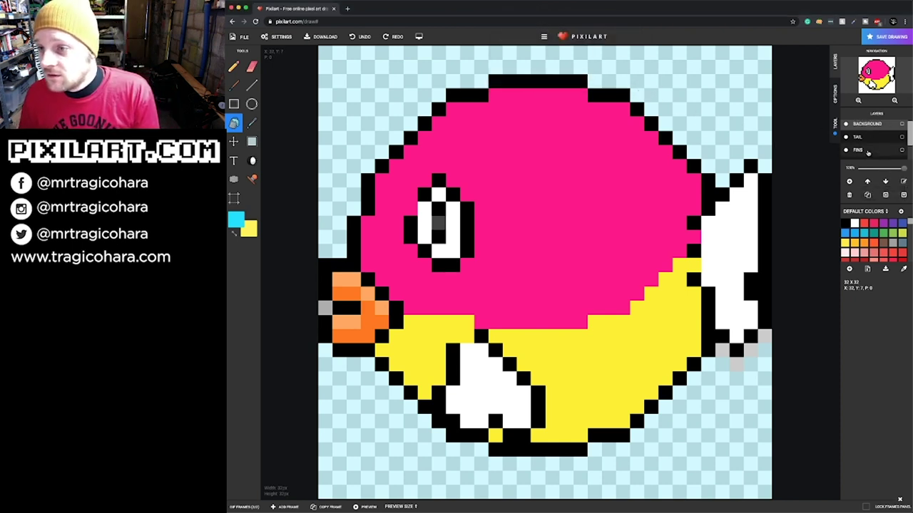
left_click(886, 182)
left_click(886, 182)
left_click(886, 182)
scroll(910, 140, "down", 2)
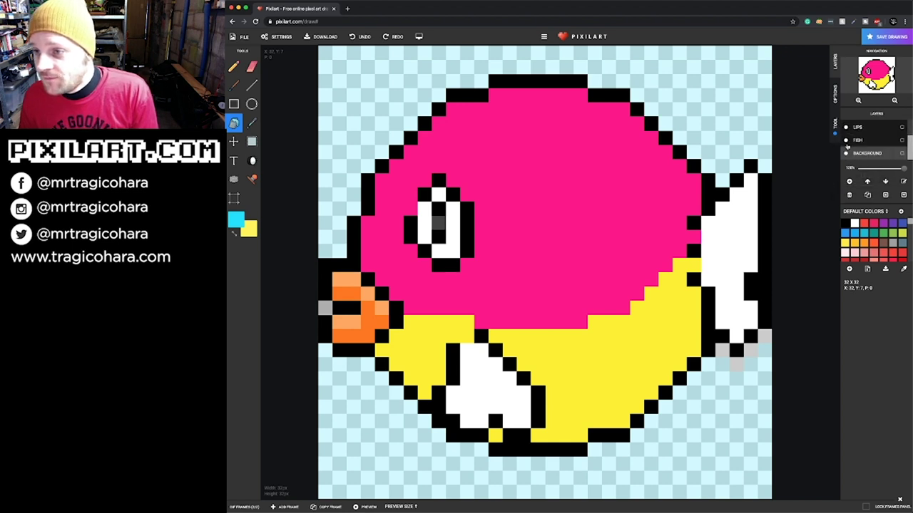
left_click(398, 82)
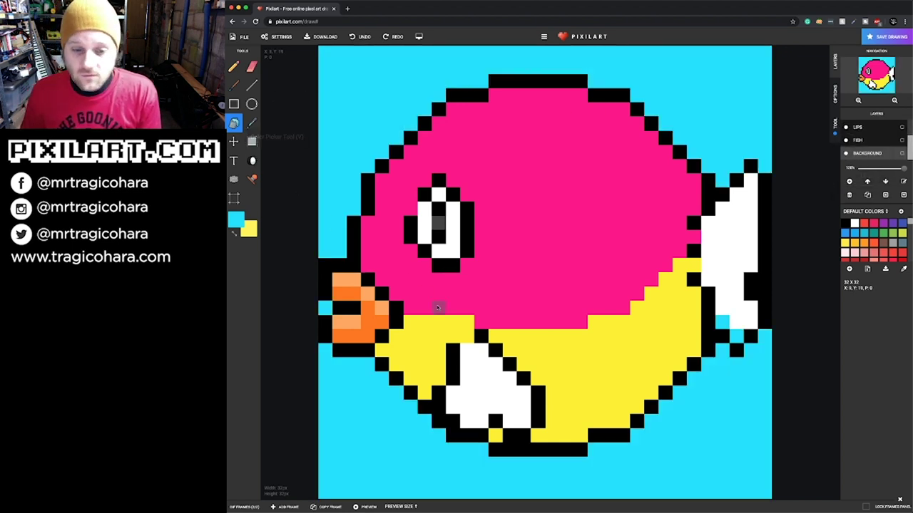
Preview the two-frame fish animation with its cyan backdrop
left_click(243, 507)
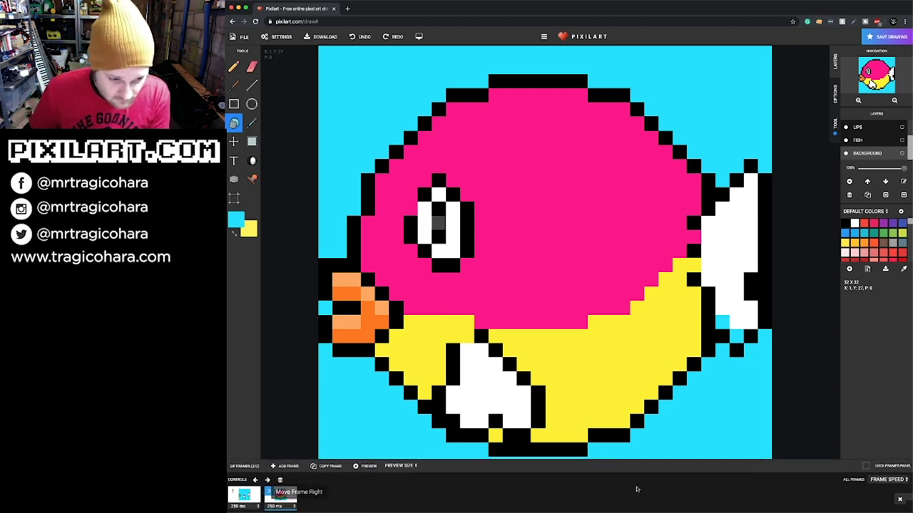
left_click(359, 465)
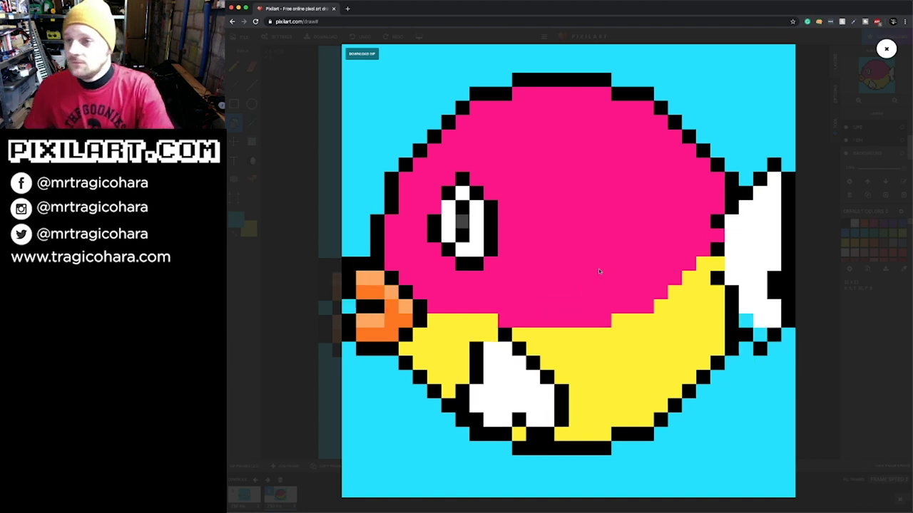
left_click(885, 49)
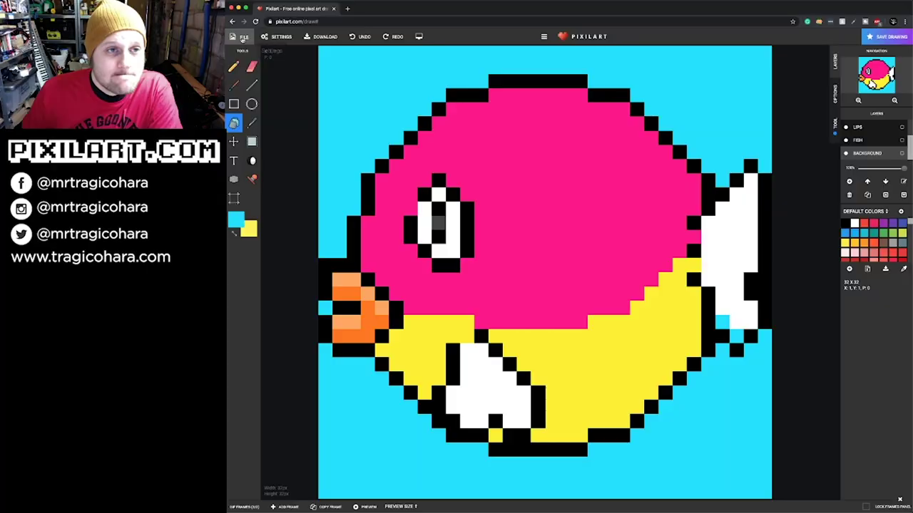
Open Pixilart's Download dialog from the file menu and set the GIF size to 32X32
left_click(244, 37)
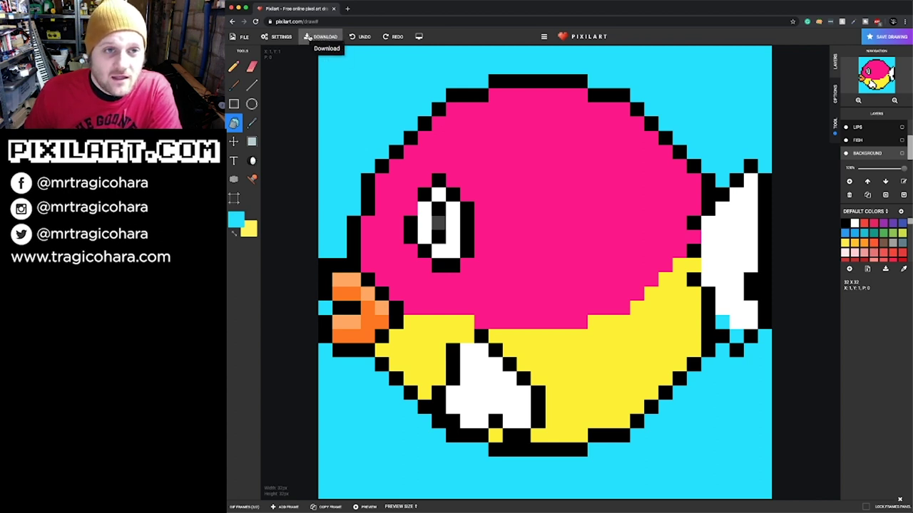
left_click(307, 37)
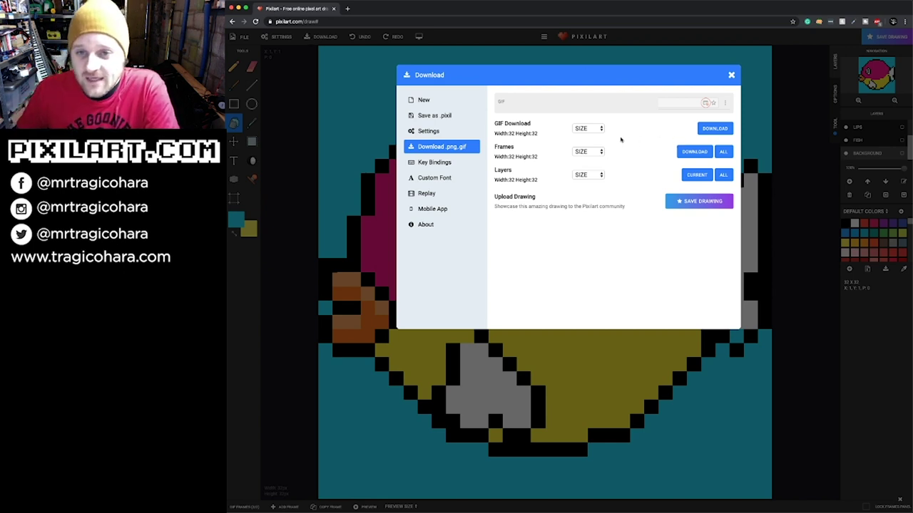
left_click(581, 128)
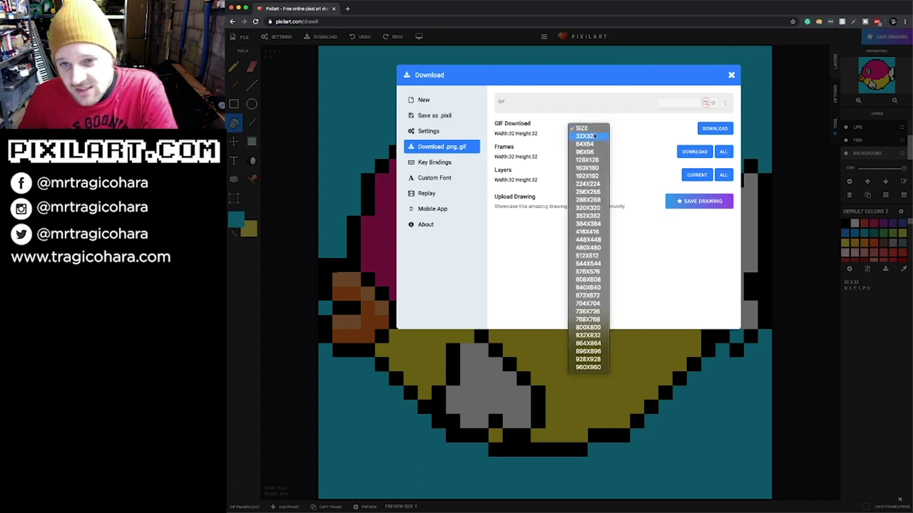
left_click(586, 135)
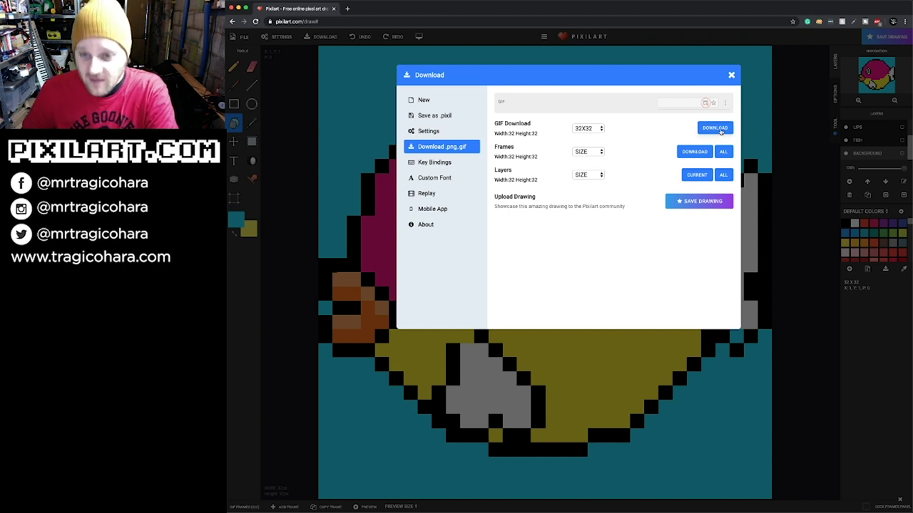
Download the two-frame fish animation as a 32x32 GIF
left_click(714, 128)
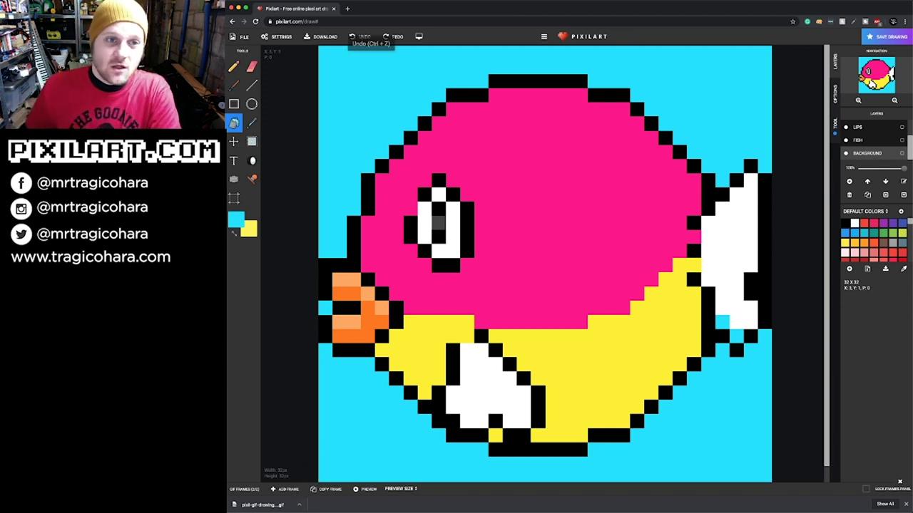
Search 'giphy' in a new browser tab and go to the GIPHY home page
left_click(347, 9)
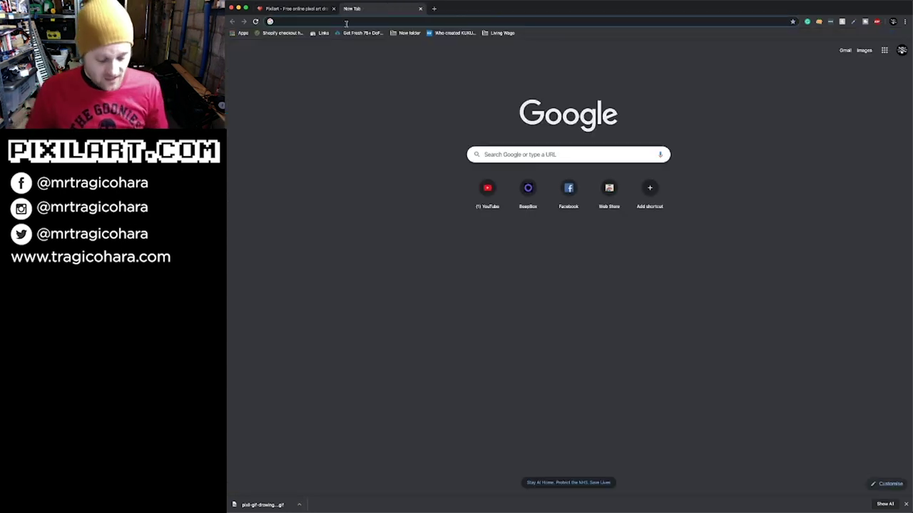
type("giphy")
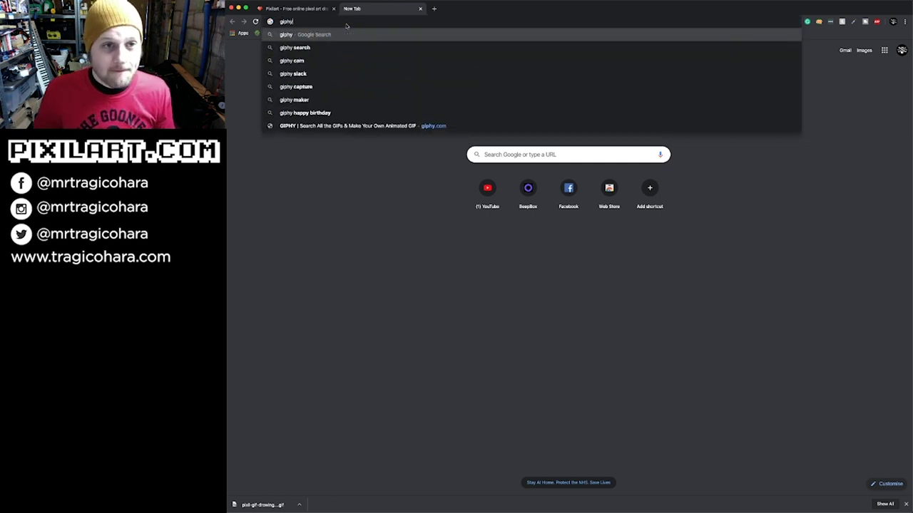
key("Return")
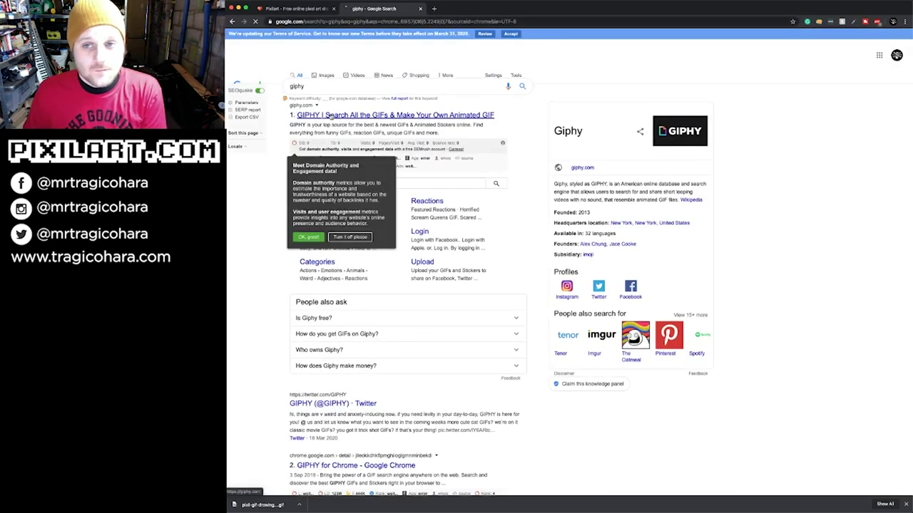
left_click(331, 116)
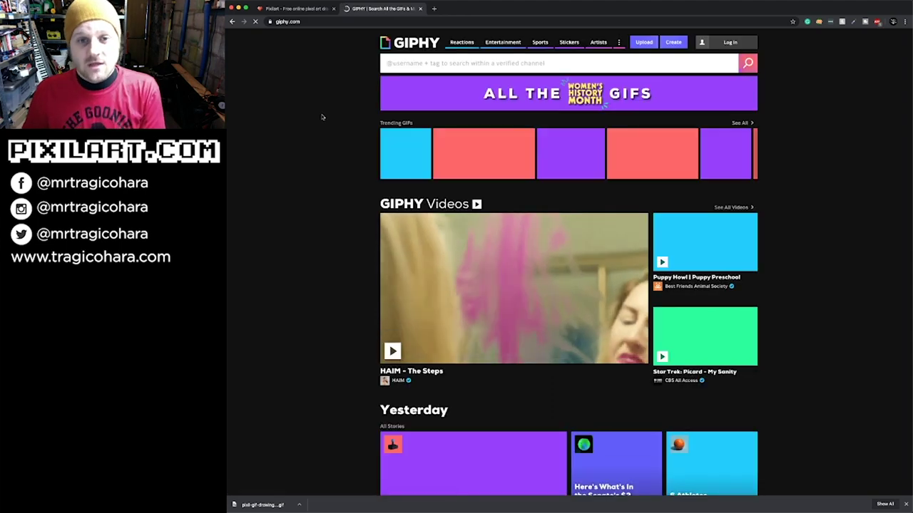
scroll(469, 146, "down", 1)
scroll(469, 147, "down", 5)
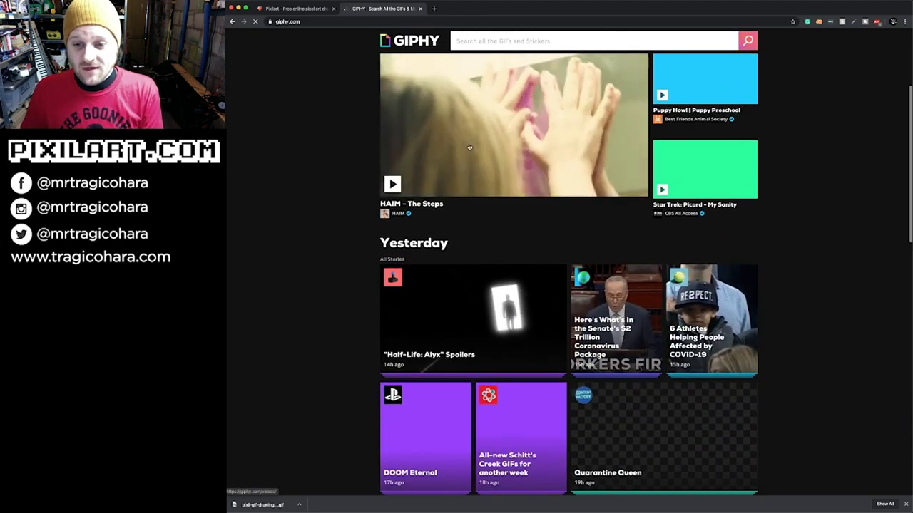
scroll(469, 146, "down", 4)
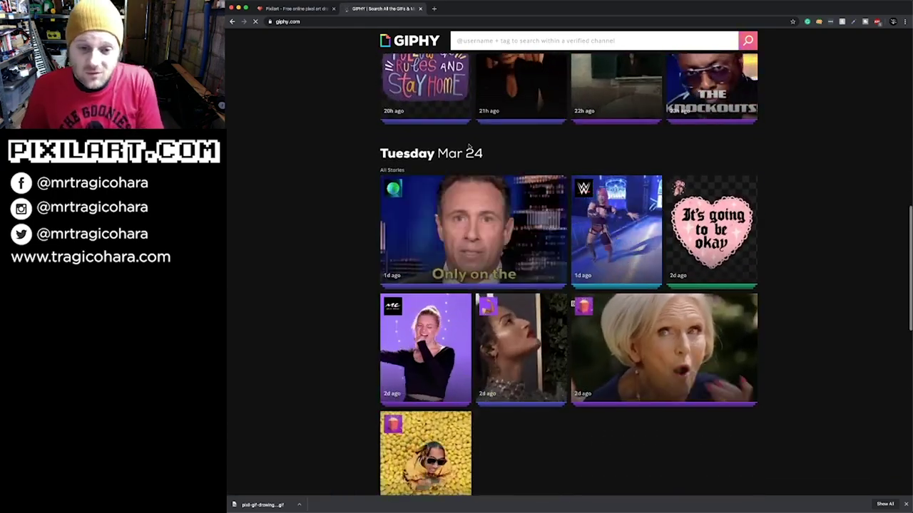
scroll(469, 147, "up", 10)
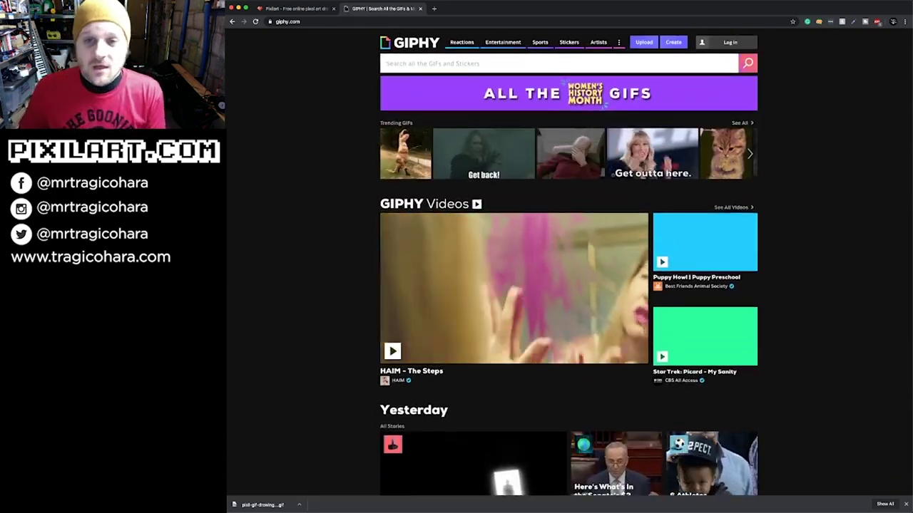